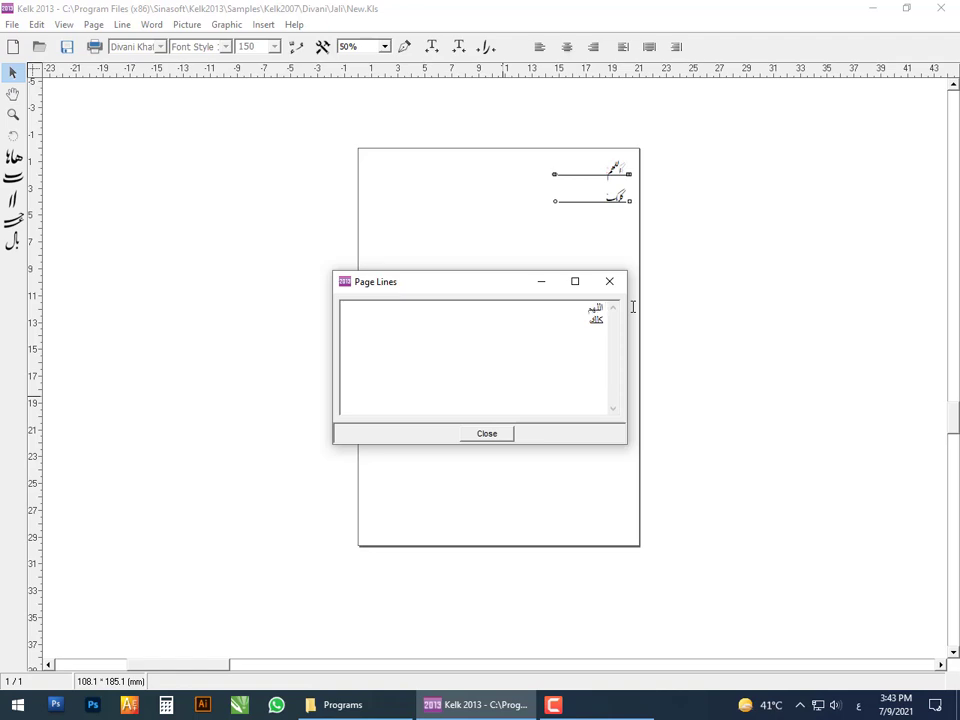
Complete the first page line so it reads "اللهم صل علي محمد وال محمد" and finish editing the page text
type("صل علي")
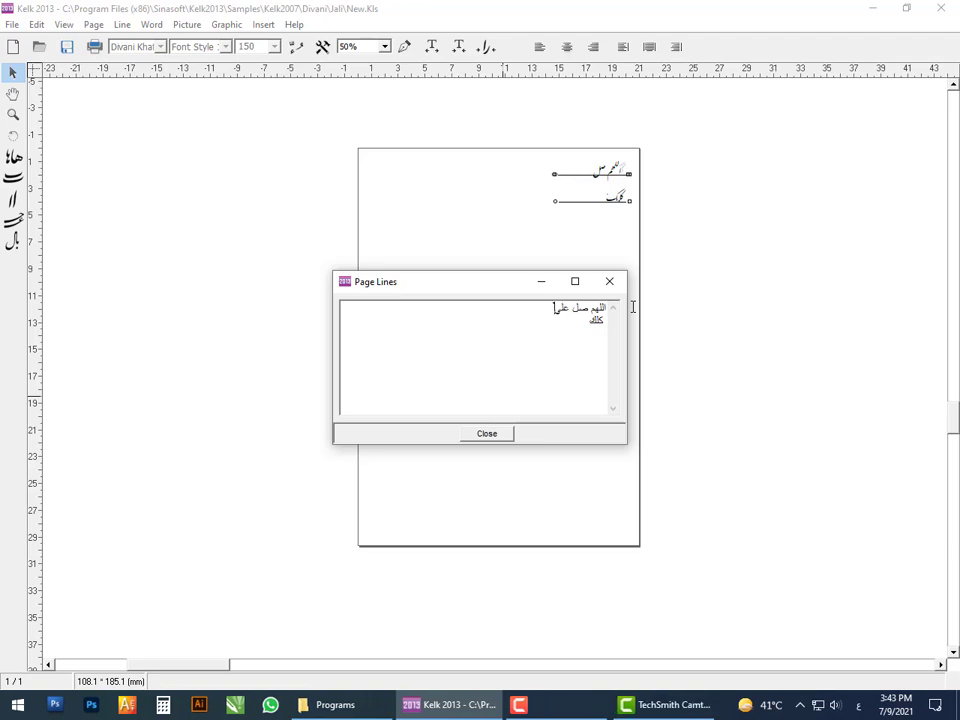
type("ى محمد ")
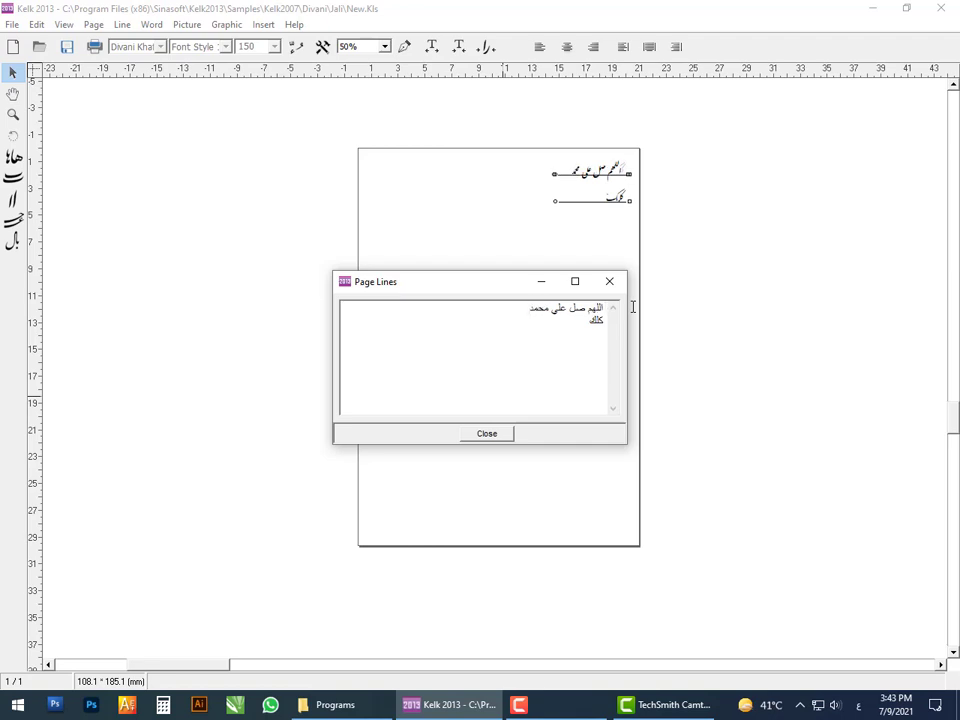
type("وال محمد")
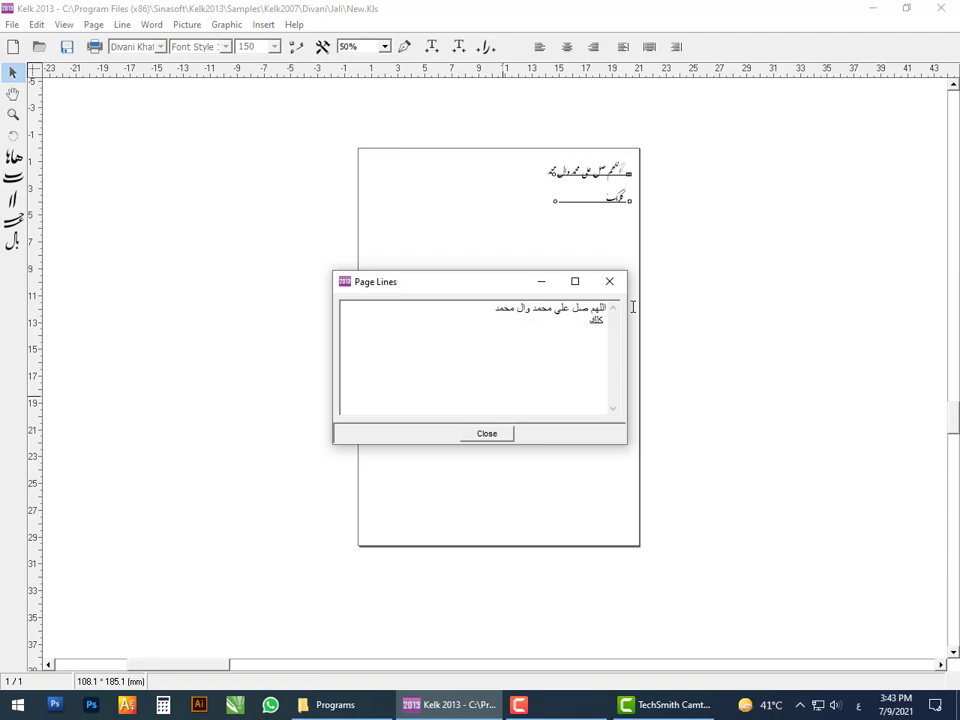
left_click(510, 430)
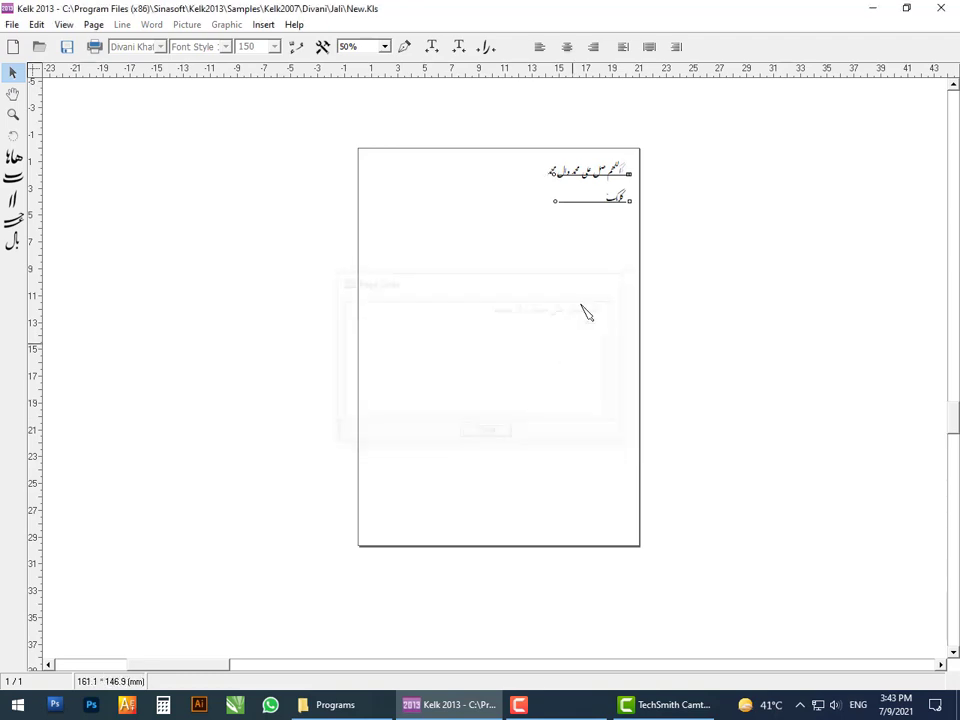
Delete the second line without pulling up lines, and move the first line down toward the middle of the page
left_click(630, 205)
key("Delete")
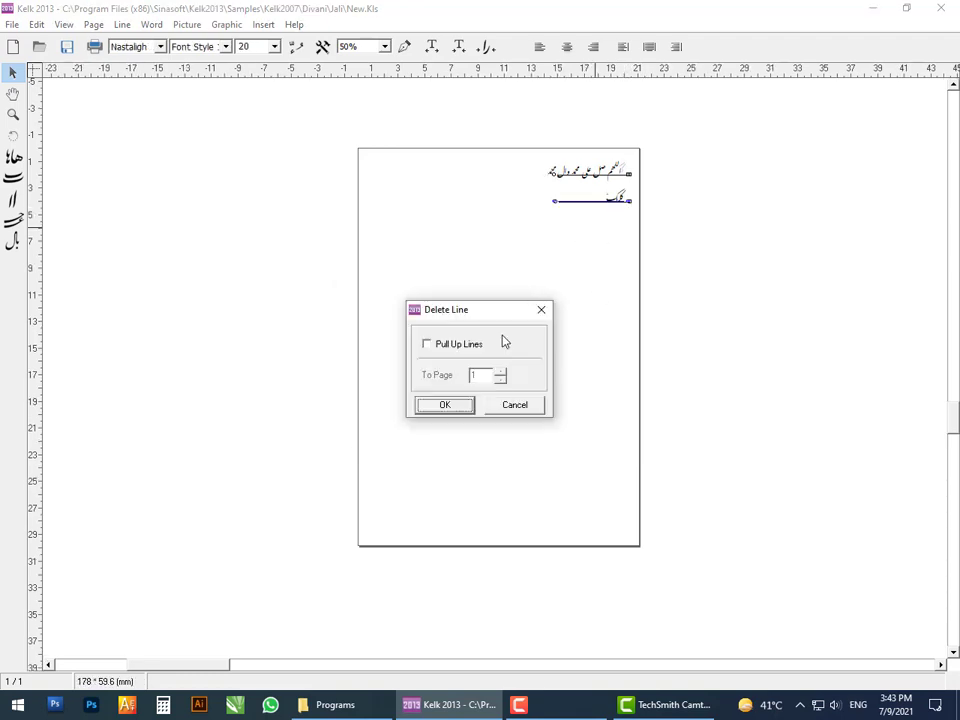
left_click(455, 408)
left_click_drag(630, 174, 551, 335)
Switch the page to landscape orientation, 297.1 mm wide by 210.1 mm high, and apply it
right_click(579, 273)
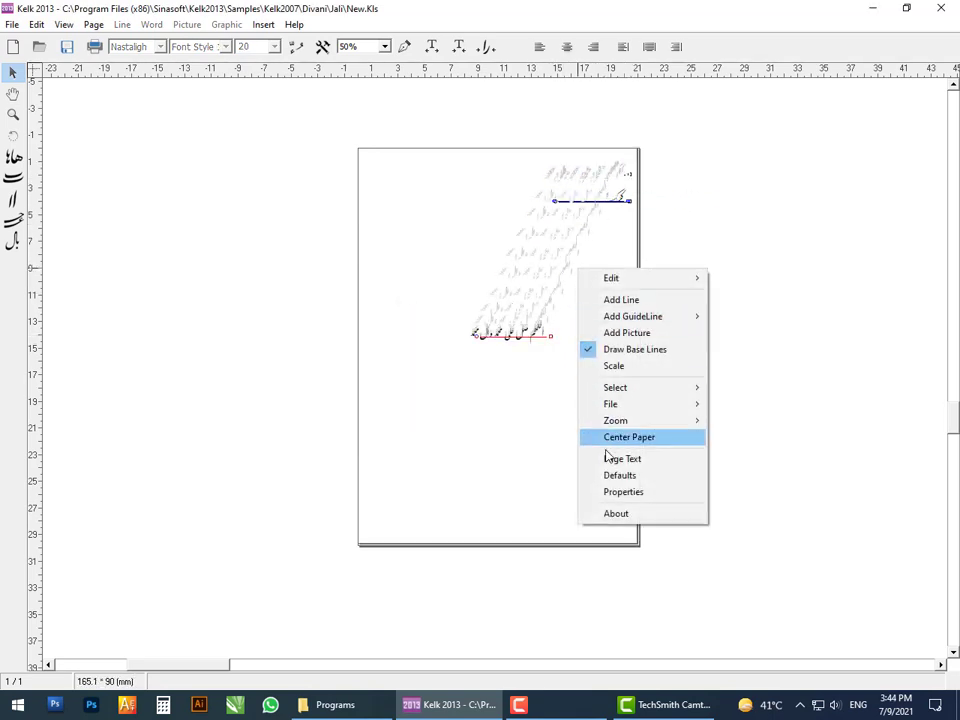
left_click(615, 500)
left_click(532, 311)
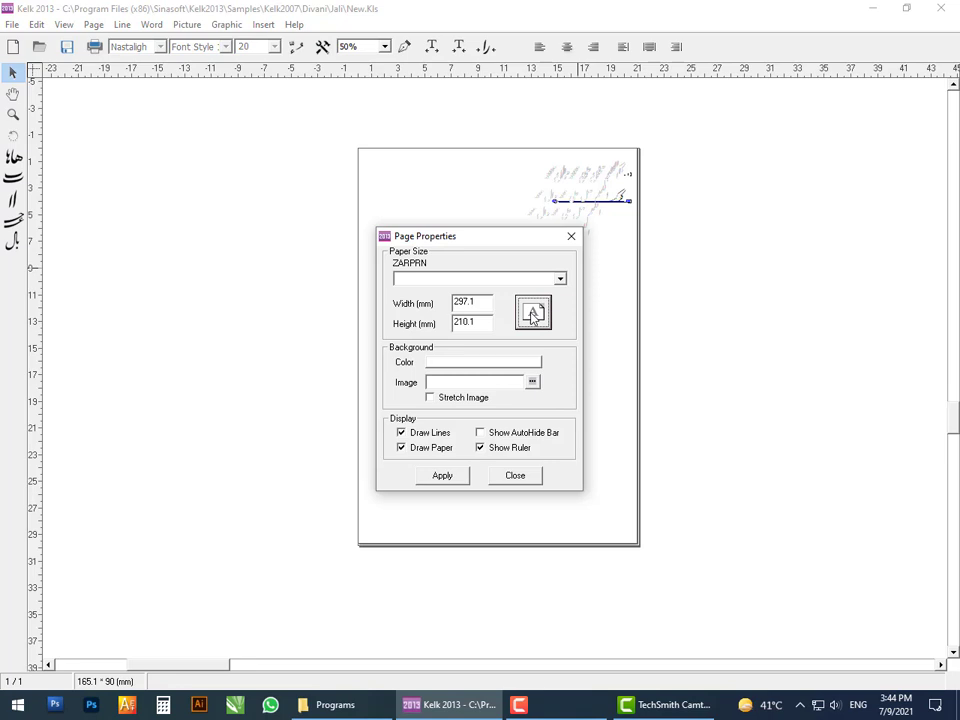
left_click(445, 476)
left_click(516, 476)
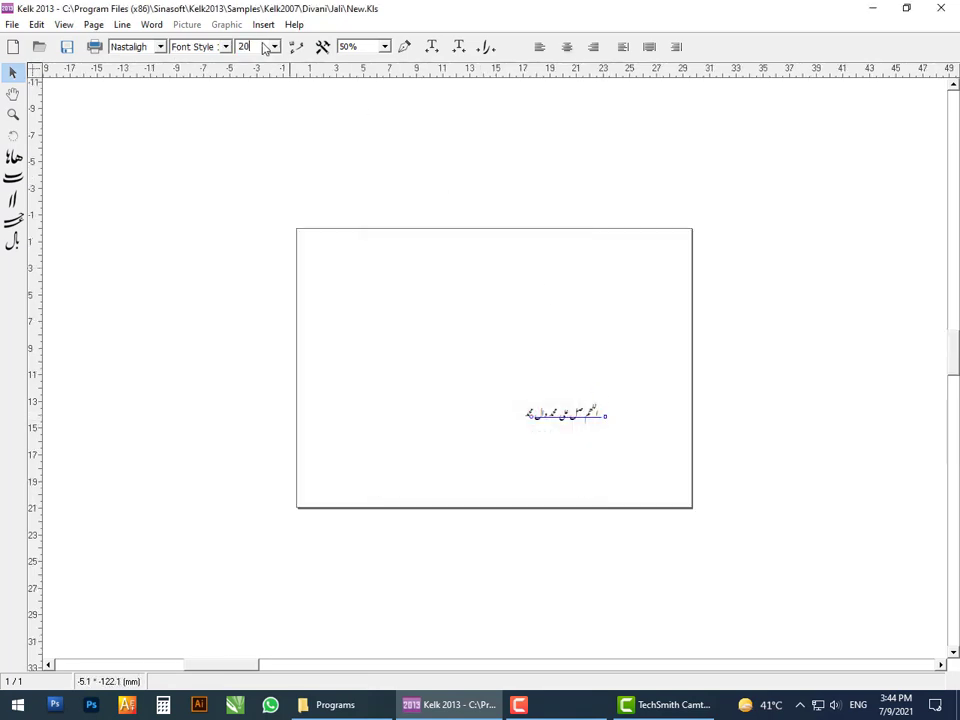
Set the line's font size to 200 and its font to Divani Khafi
type("0")
key("Return")
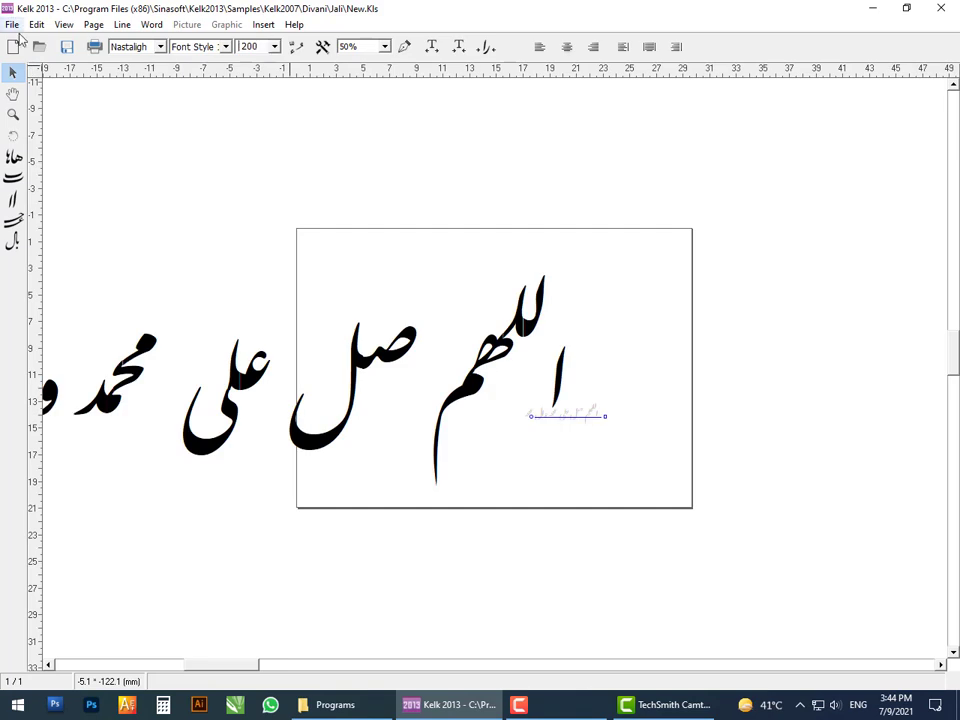
left_click(160, 47)
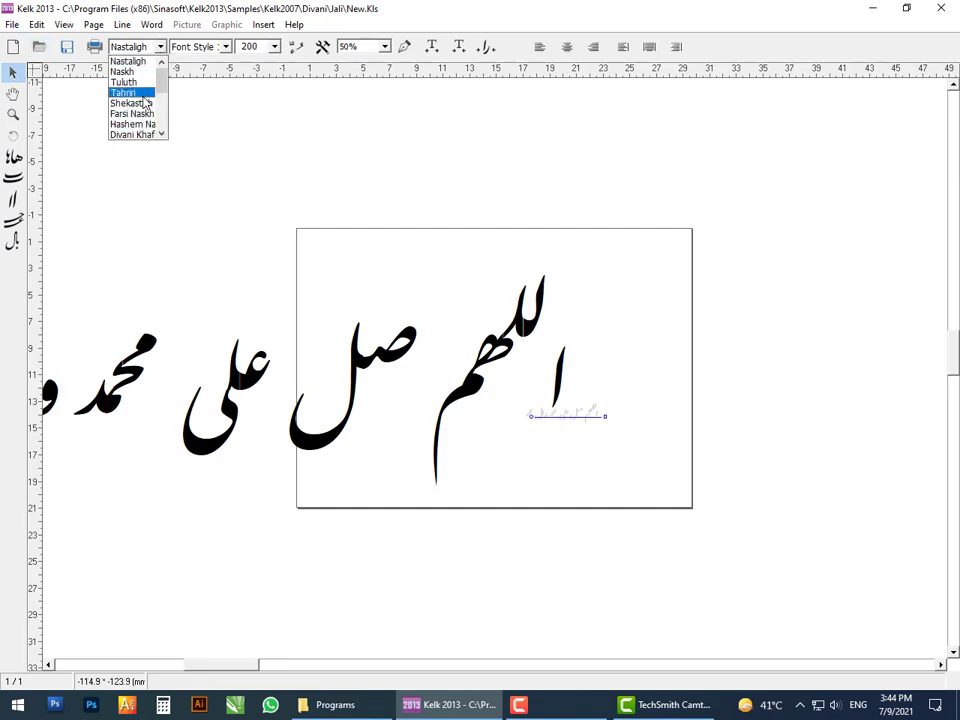
left_click(142, 134)
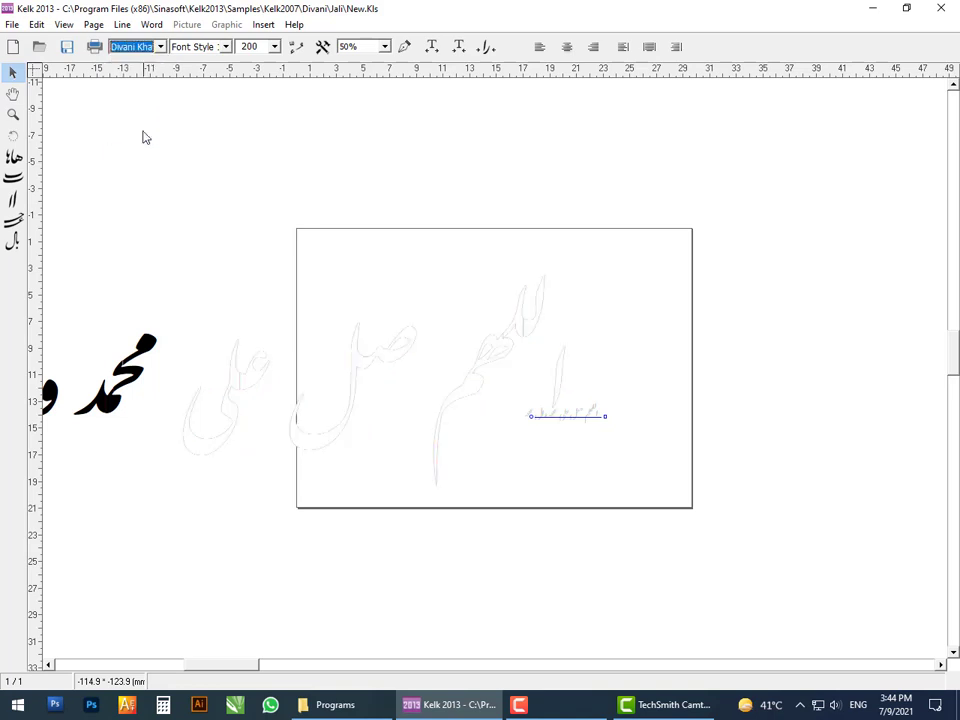
left_click(537, 436)
Move the line's start near the page's right edge and extend its baseline leftward to about 19 mm from the left edge
scroll(532, 436, "up", 4)
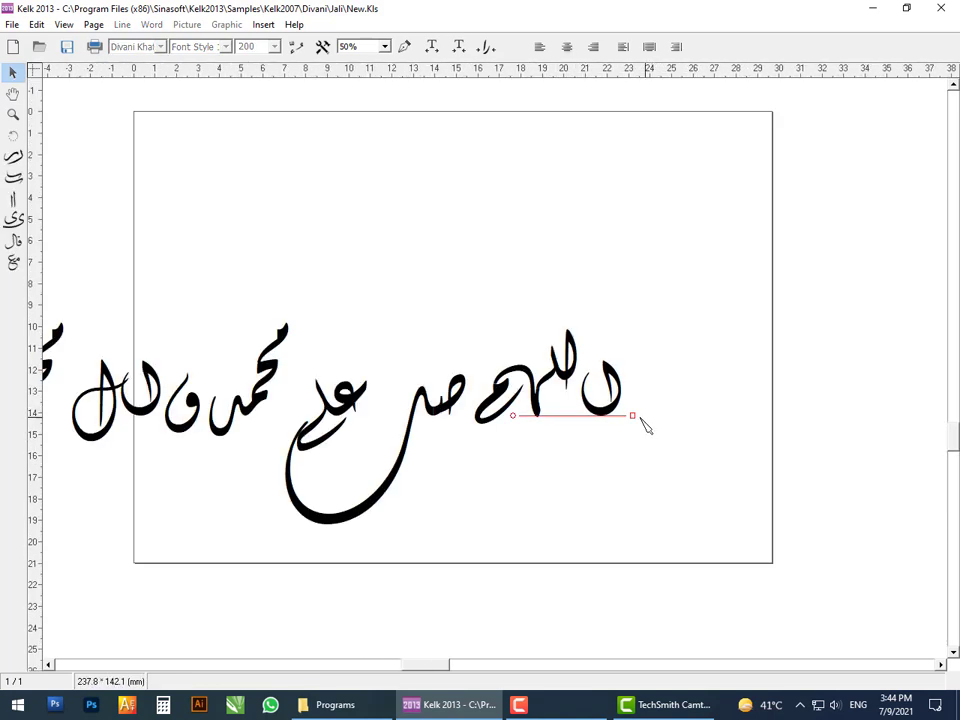
left_click_drag(634, 415, 760, 360)
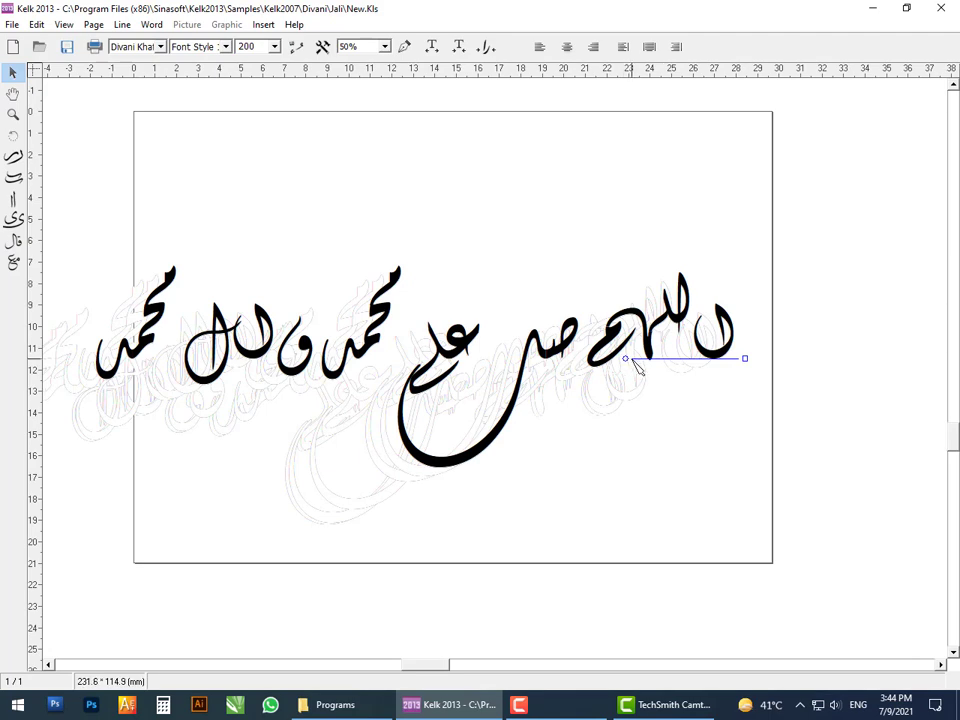
left_click_drag(634, 364, 176, 354)
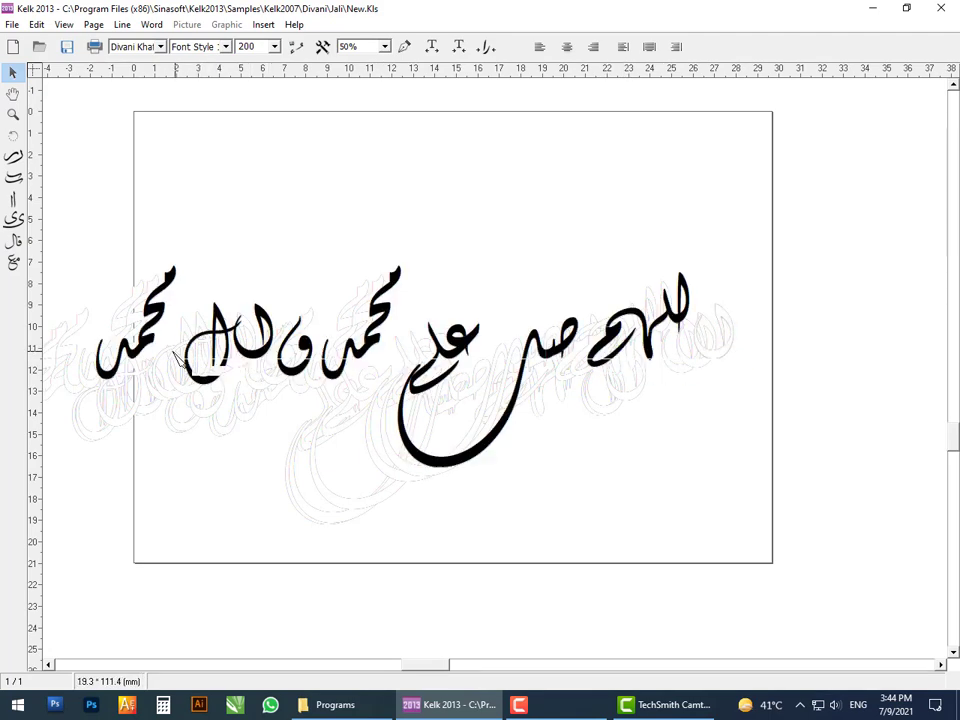
left_click(661, 239)
Try several stacked letter combinations for the word part "للهم"
scroll(632, 350, "up", 4)
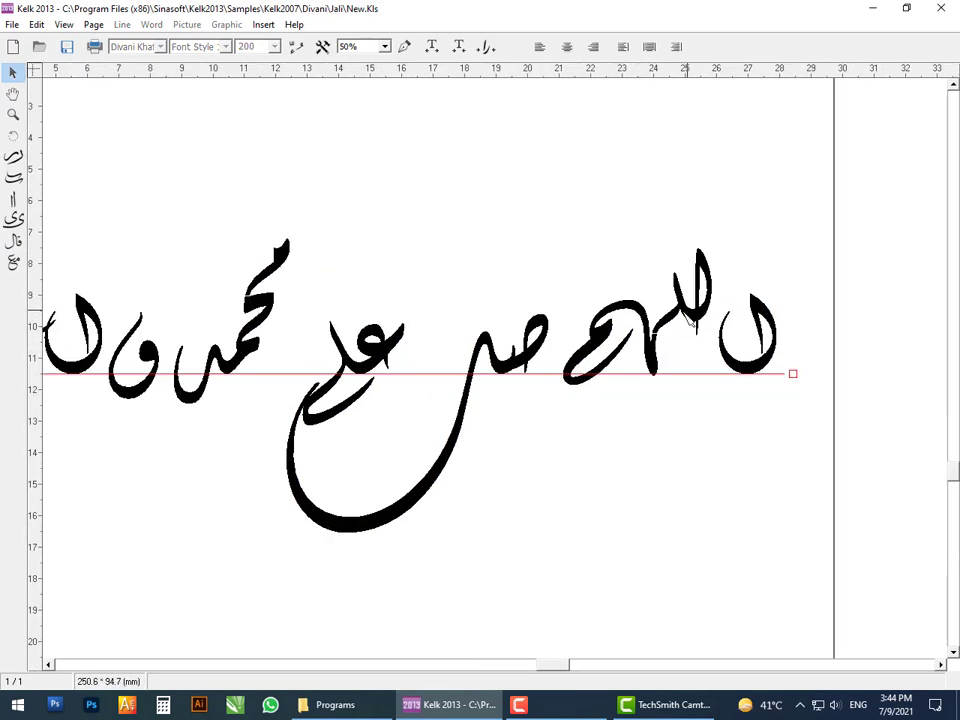
left_click(690, 318)
double_click(686, 312)
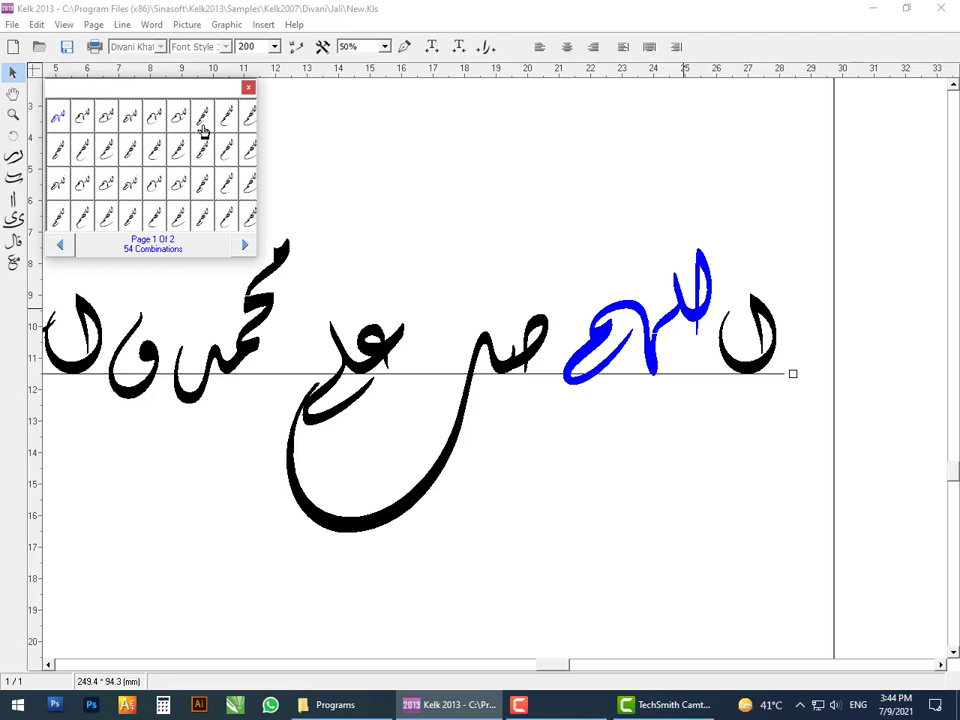
left_click(203, 131)
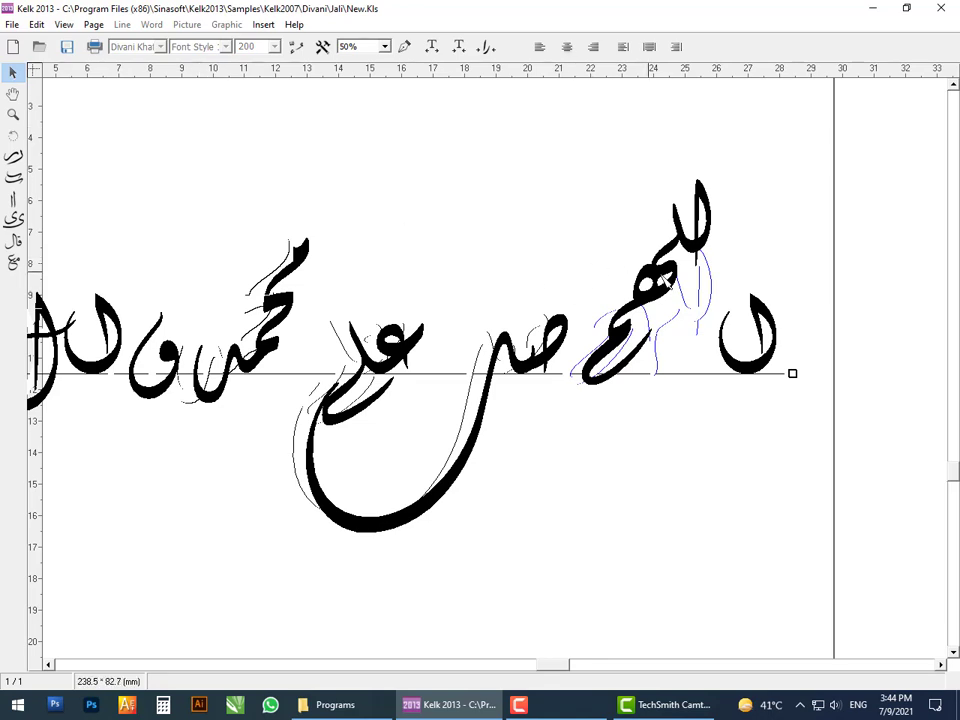
double_click(656, 270)
left_click(64, 157)
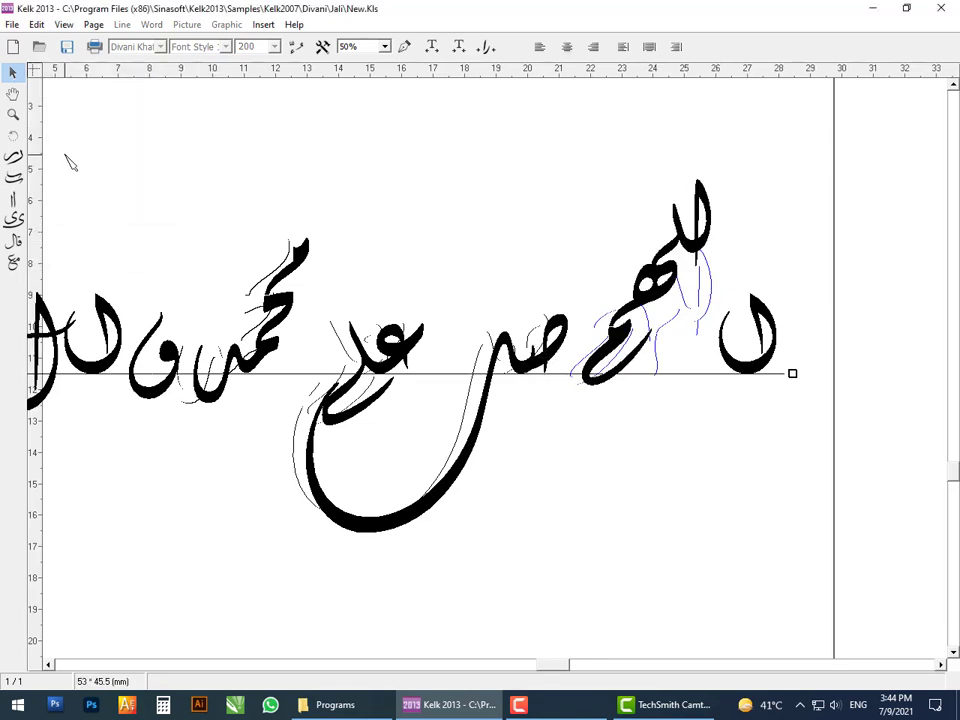
double_click(652, 273)
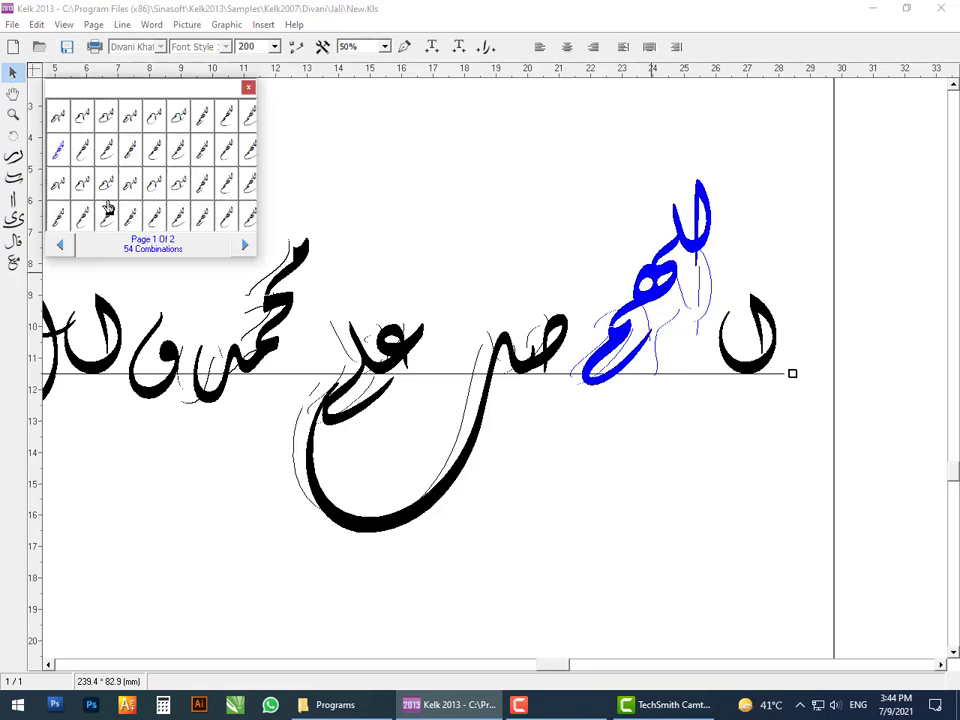
left_click(131, 158)
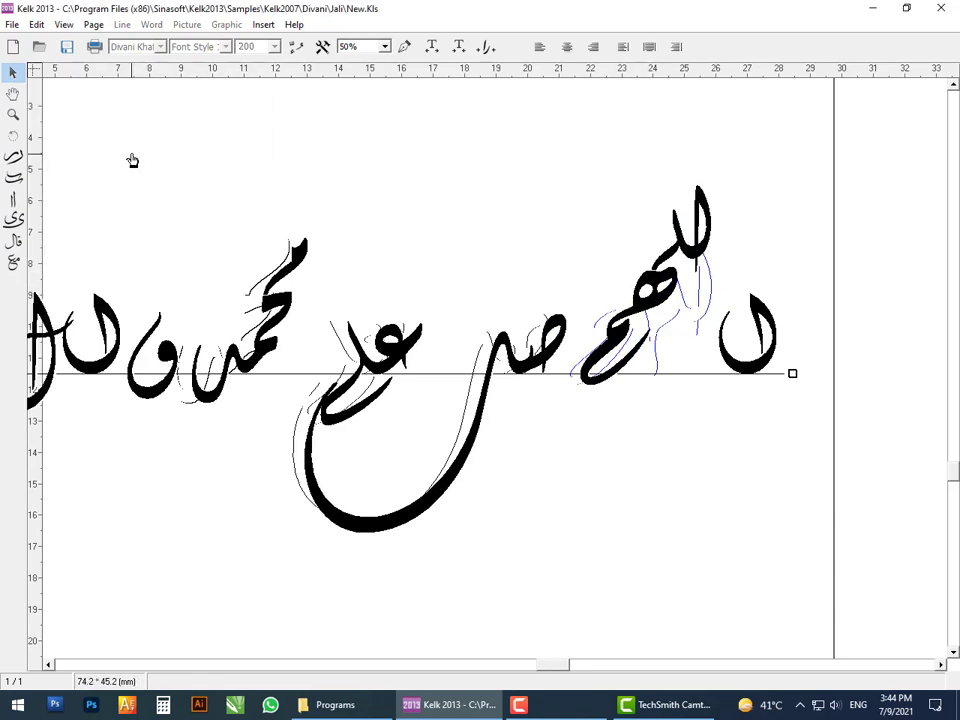
Apply the seventh combination in the second row to "للهم" and tuck the word down against the opening alef
double_click(662, 276)
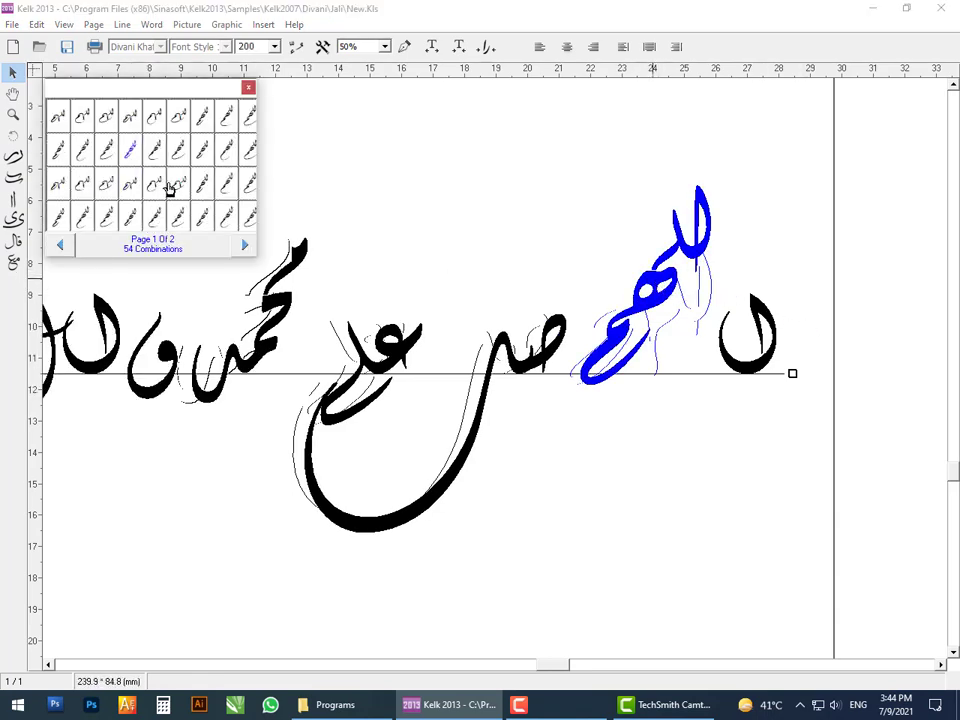
left_click(202, 157)
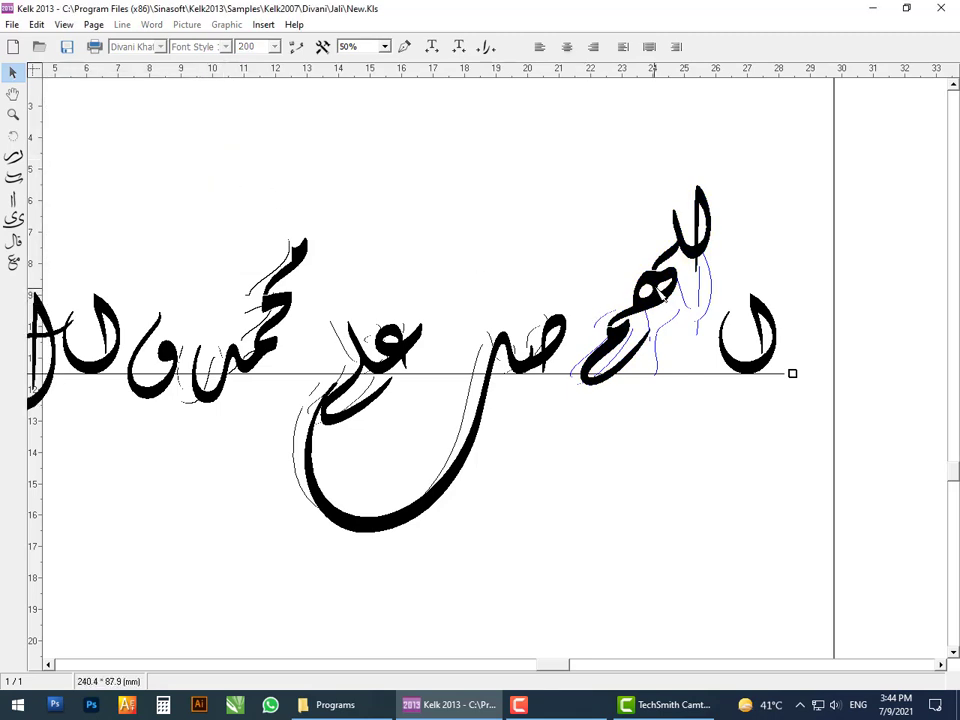
left_click_drag(662, 285, 694, 332)
Change "صل" to its compact fourth combination and move it right so it nests above the end of "اللهم"
scroll(548, 336, "up", 2)
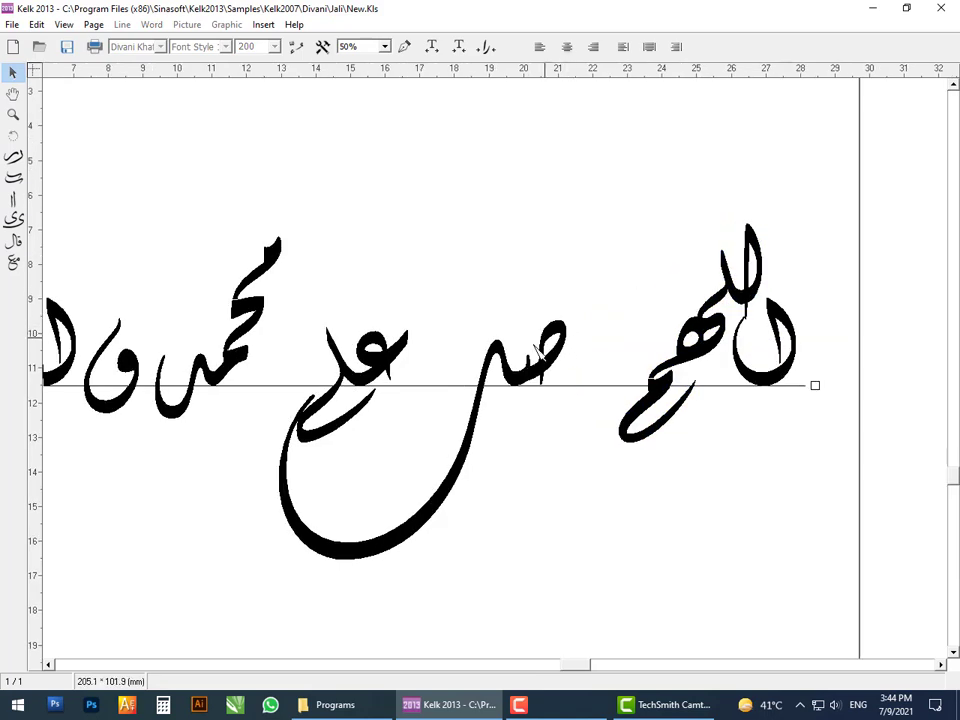
double_click(552, 332)
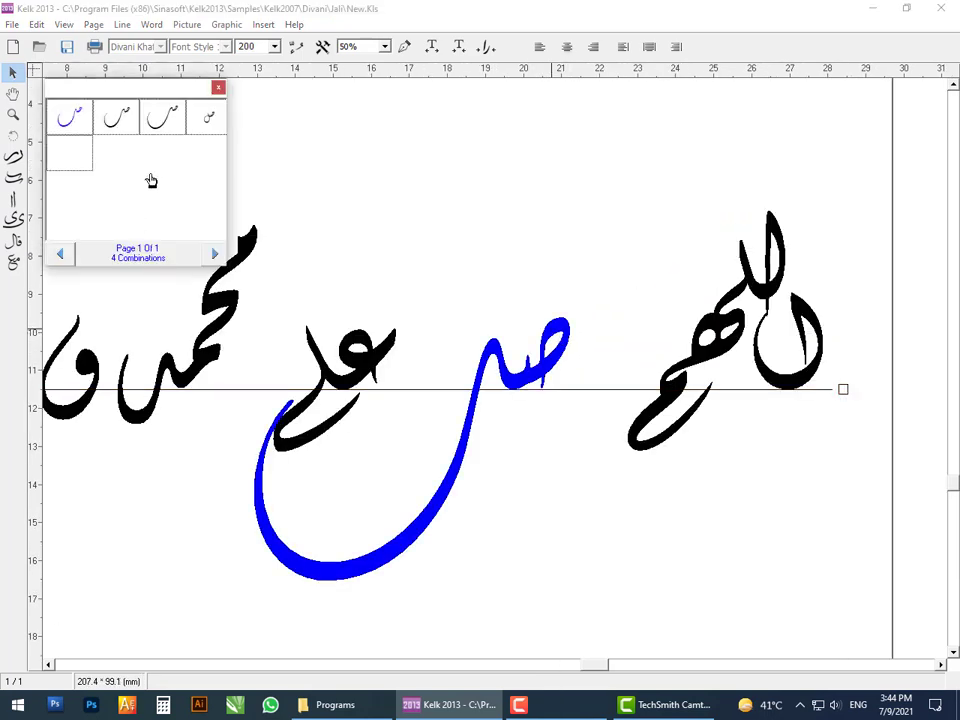
left_click(200, 135)
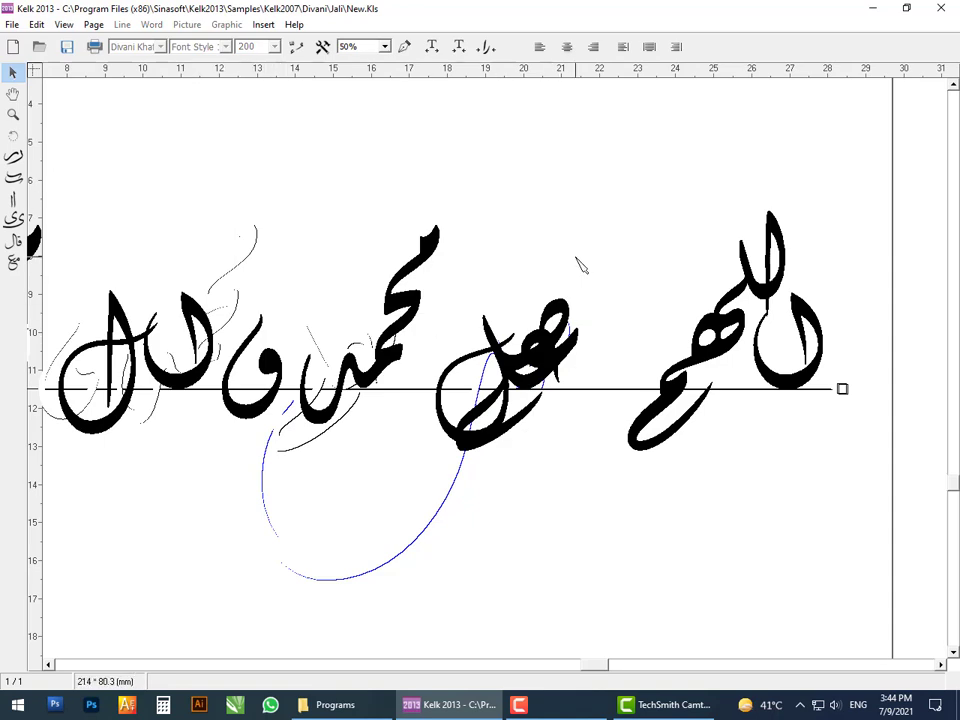
scroll(571, 335, "up", 2)
left_click_drag(560, 312, 745, 272)
left_click(617, 199)
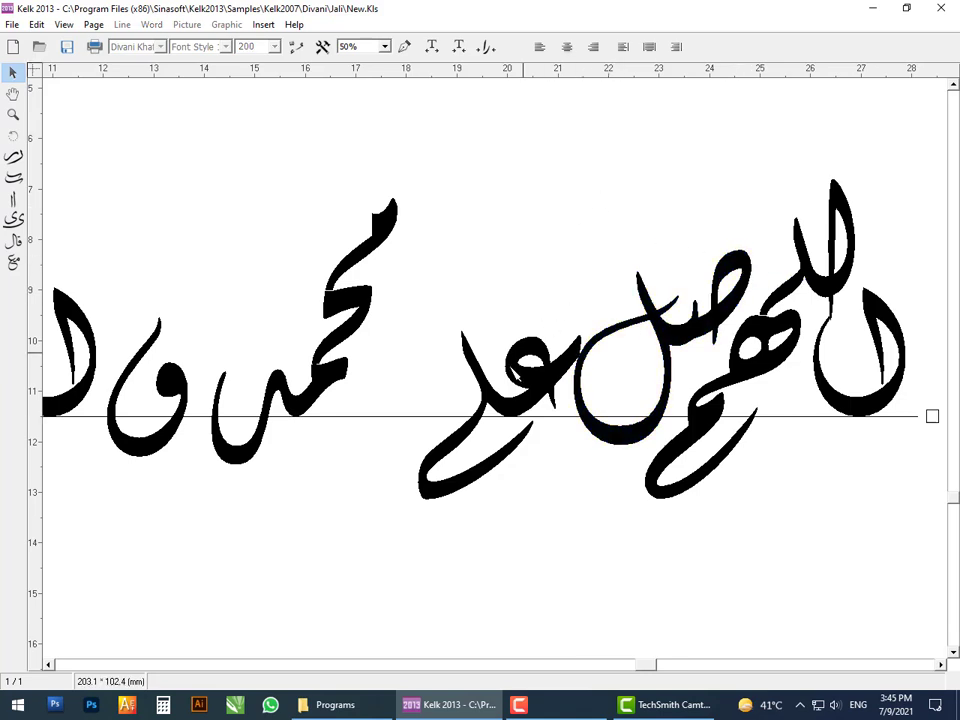
Nudge the word "على" slightly upward beside "صل"
left_click_drag(526, 413, 531, 396)
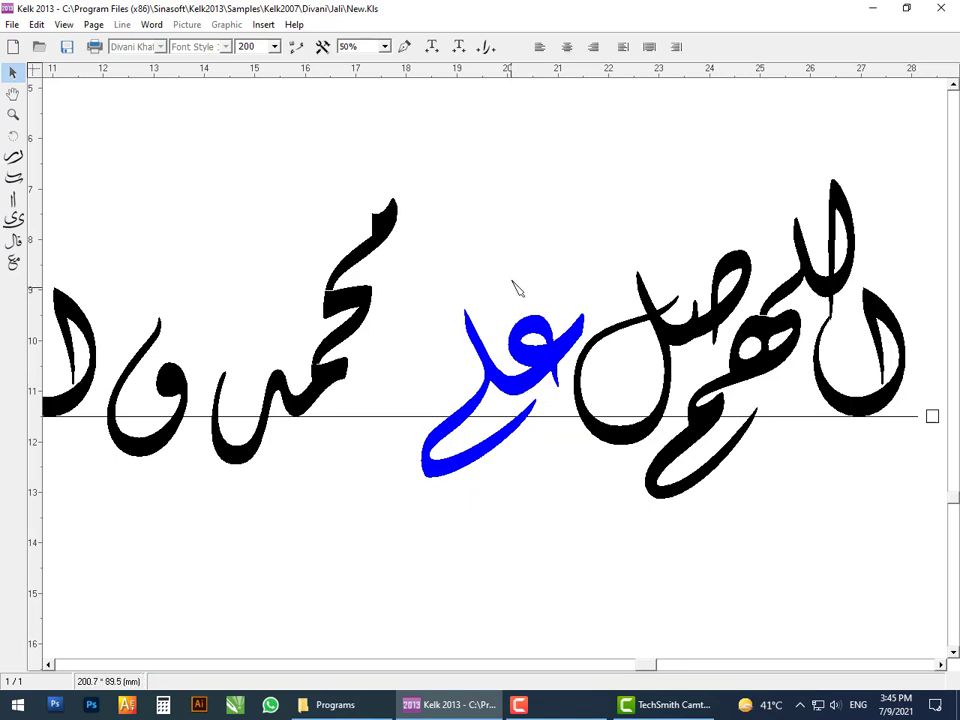
left_click(523, 242)
Change the first "محمد" to its second combination with a straight-tailed dal and move it right against "على"
left_click(339, 314)
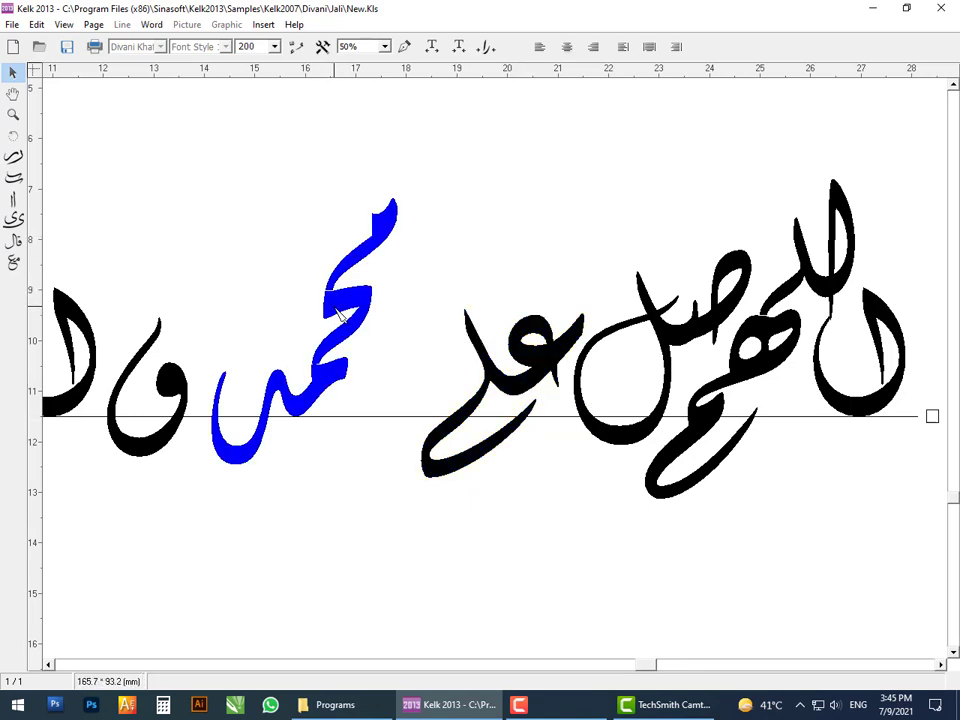
double_click(339, 314)
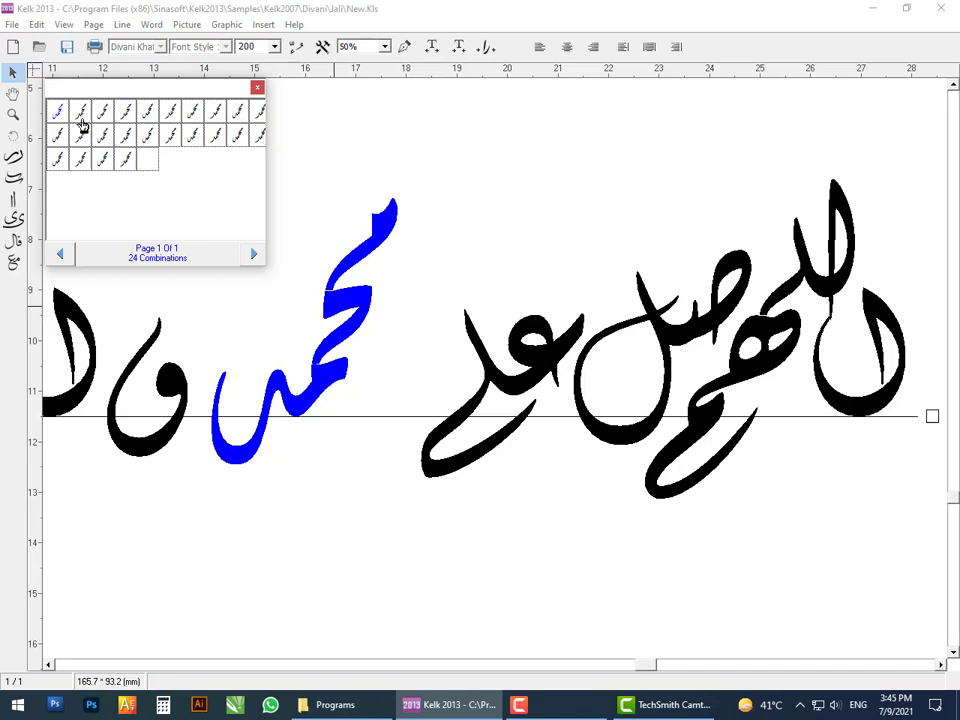
left_click(82, 125)
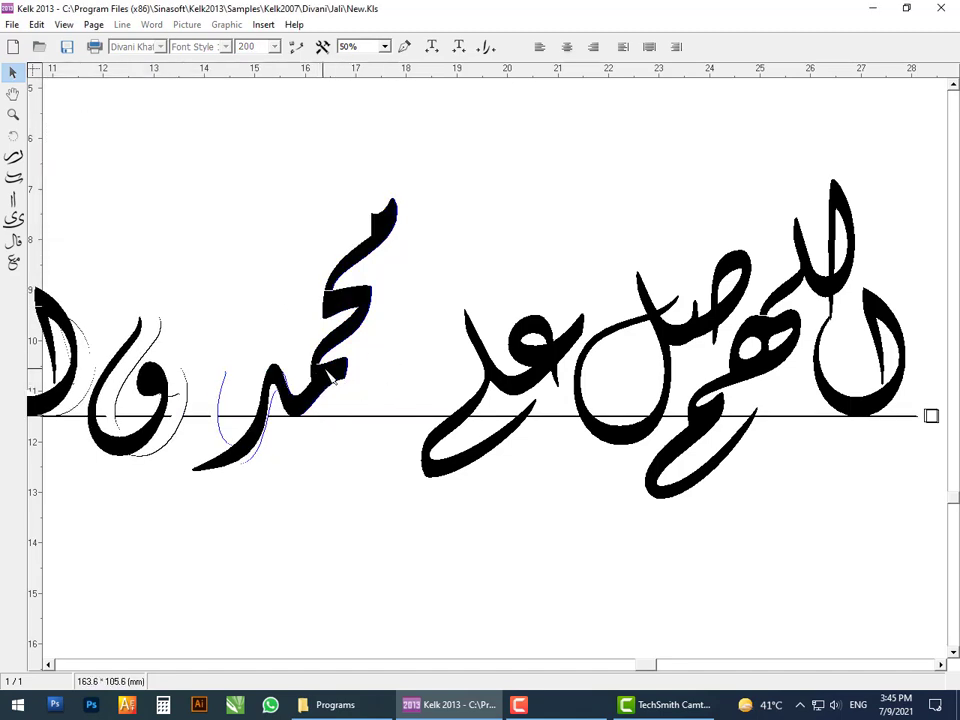
left_click_drag(336, 382, 410, 375)
left_click(527, 264)
Change the letter "و" to its short-tailed form and place it just above the tail of the first "محمد"
scroll(482, 400, "down", 2)
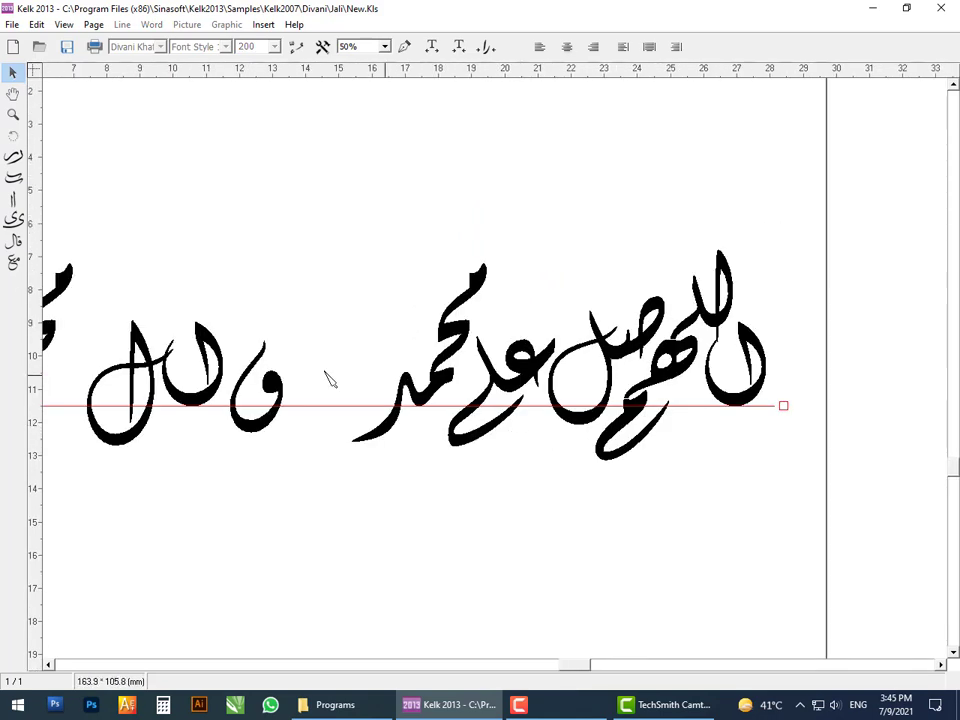
scroll(219, 372, "up", 1)
left_click(255, 390)
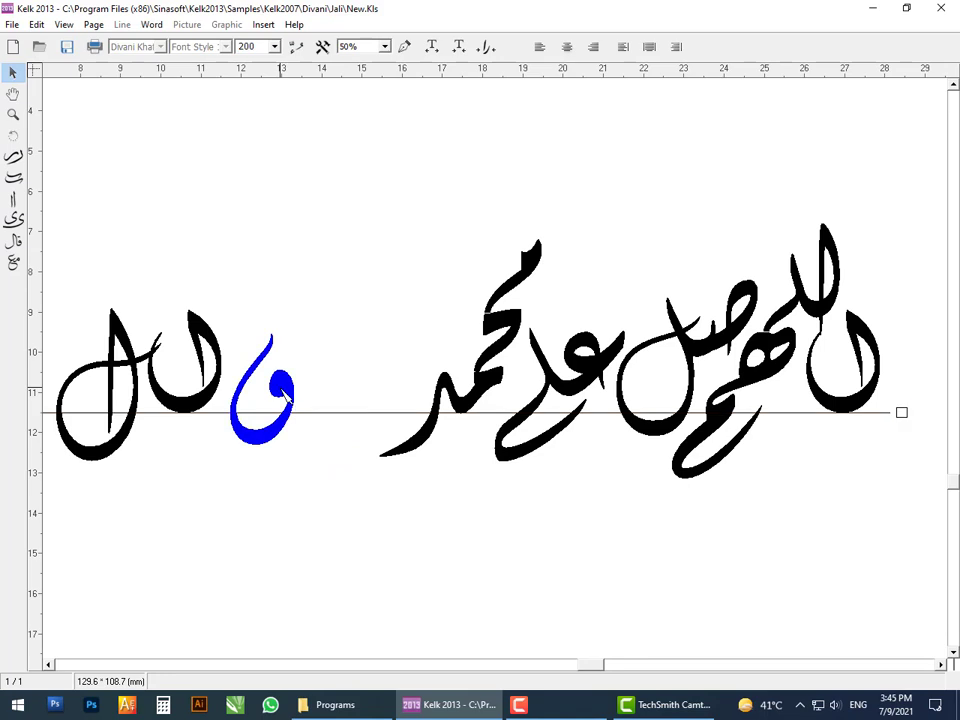
left_click(88, 113)
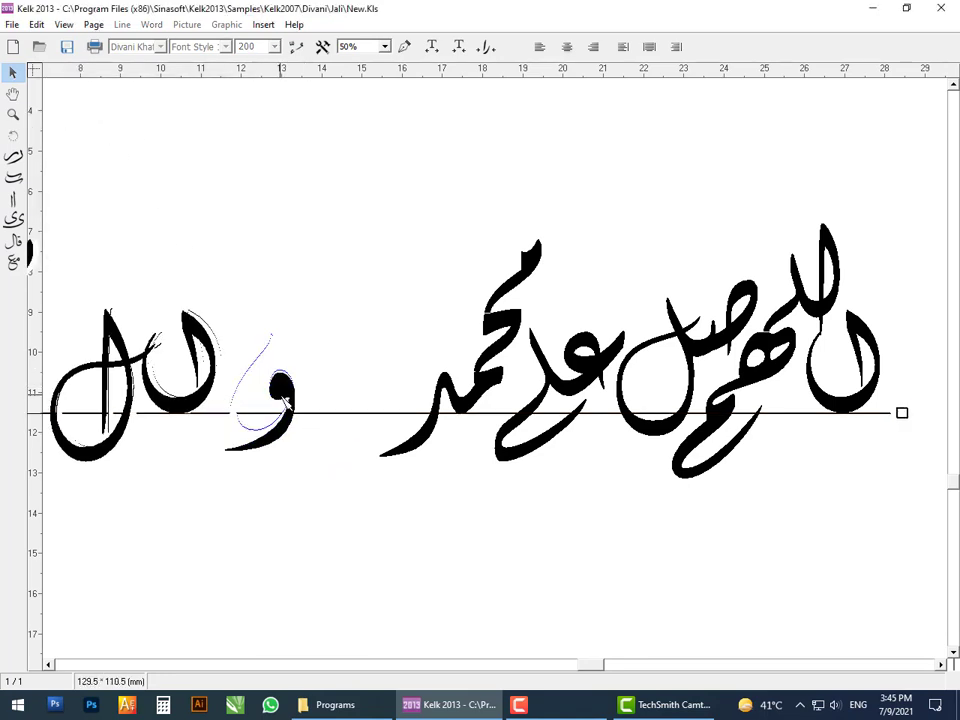
left_click_drag(285, 400, 406, 382)
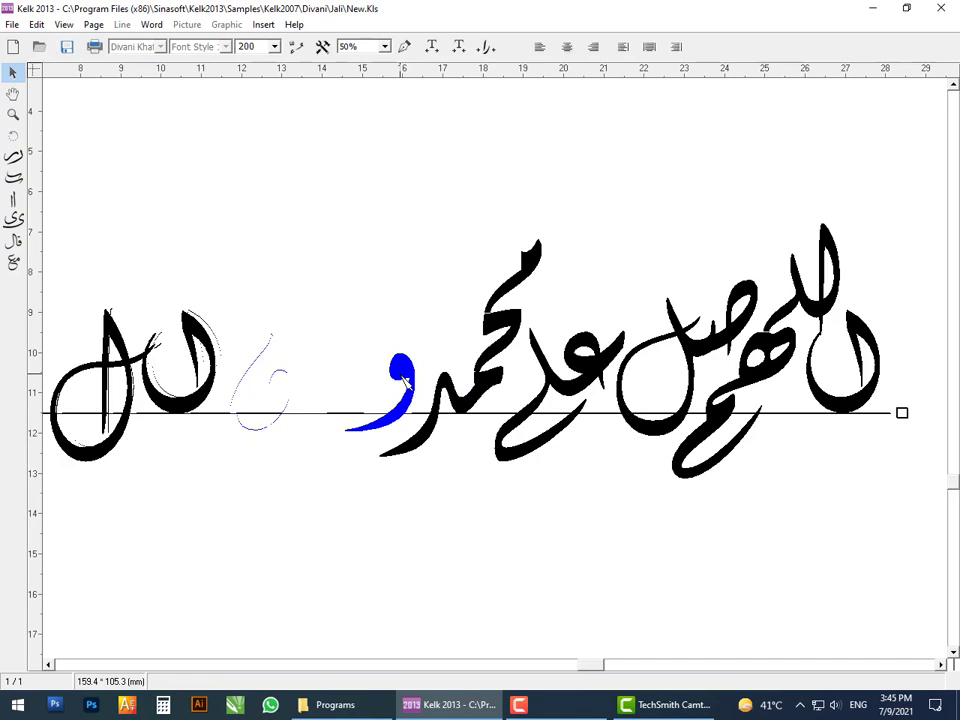
left_click(396, 326)
scroll(589, 435, "down", 1)
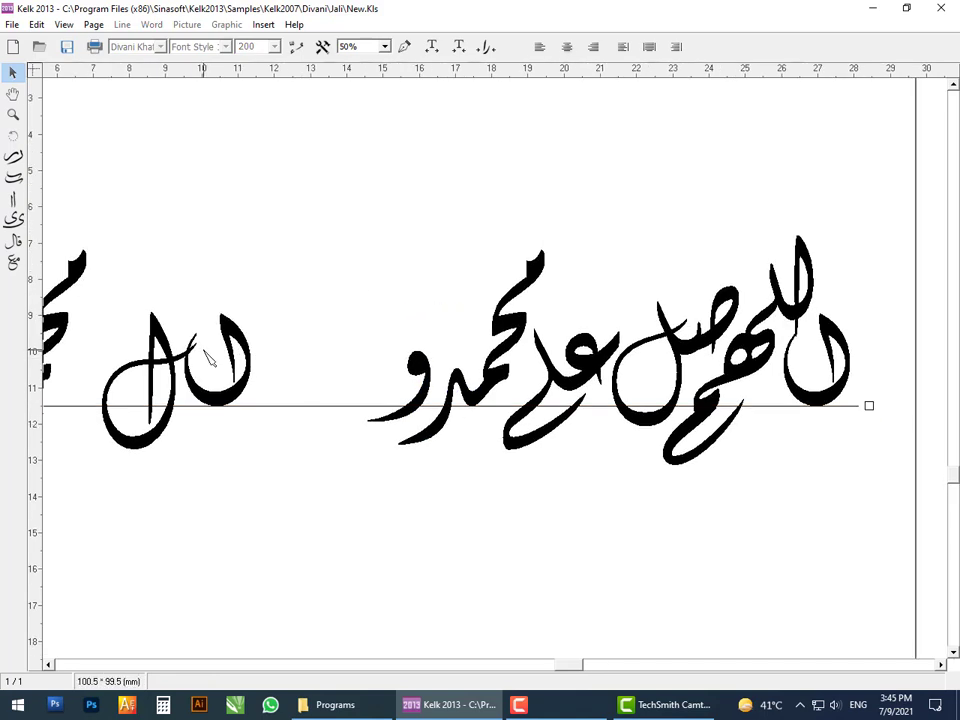
Change the alif of "ال" to its second combination, a tall form with a sweeping tail, and place it against "و"
left_click(236, 342)
double_click(232, 333)
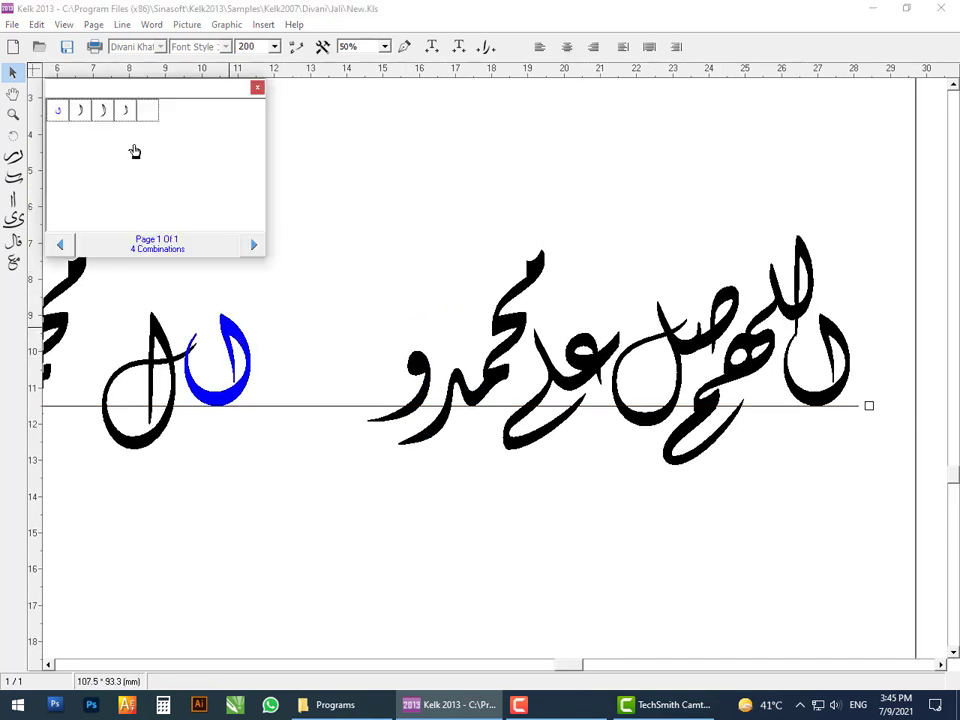
left_click(87, 115)
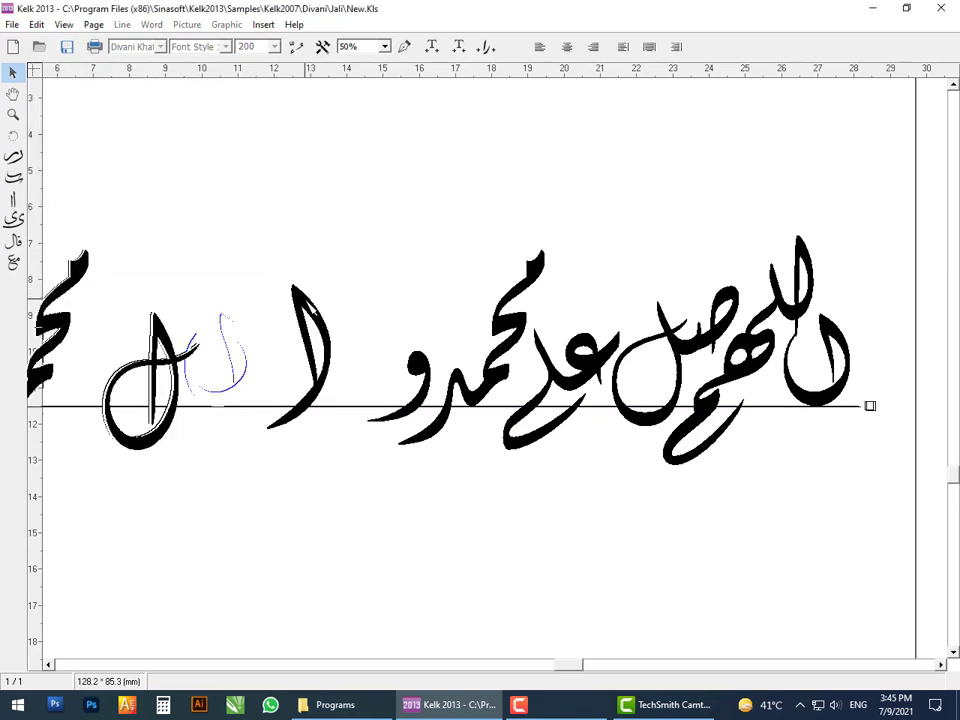
left_click_drag(318, 318, 365, 291)
left_click(459, 228)
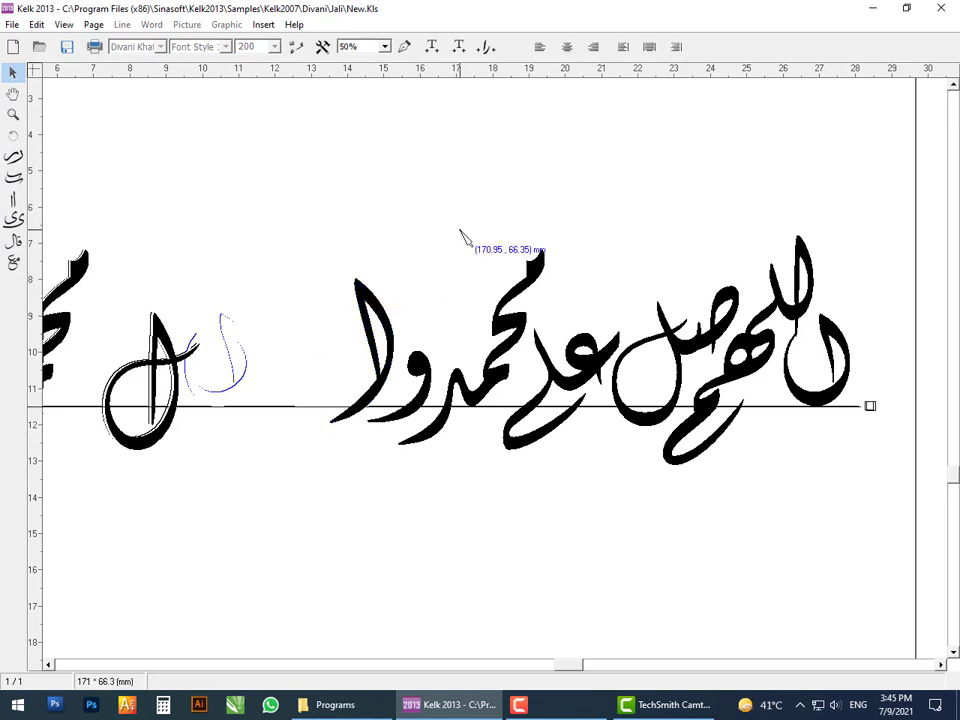
scroll(535, 306, "down", 1)
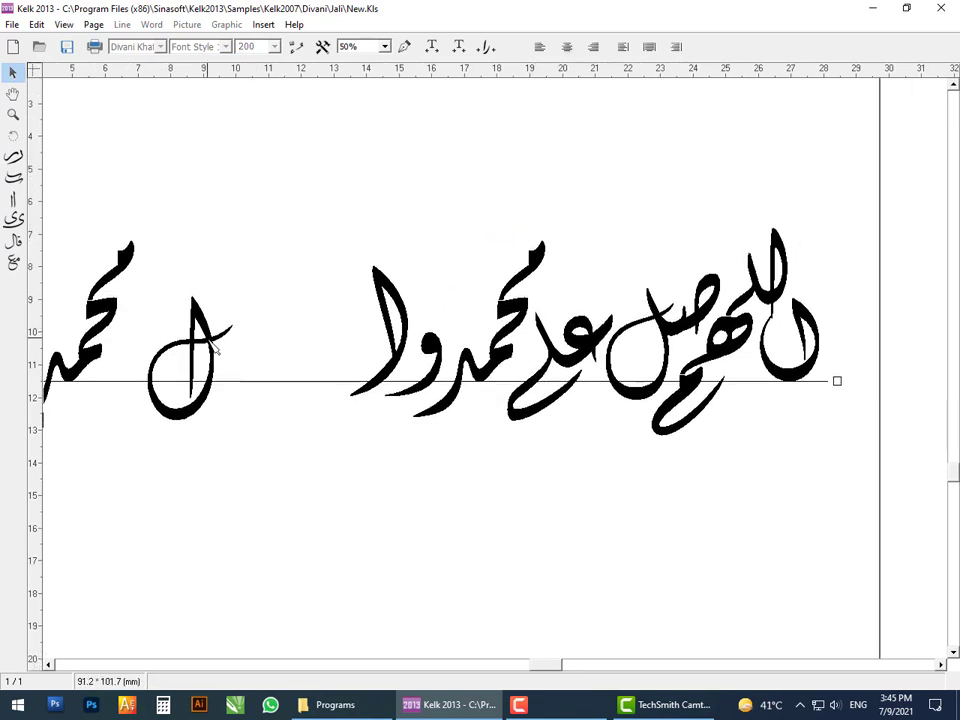
Move the "ل" of "ال" right so its upper stroke meets the tall alif
left_click_drag(208, 326, 360, 317)
left_click(298, 184)
scroll(589, 373, "down", 1)
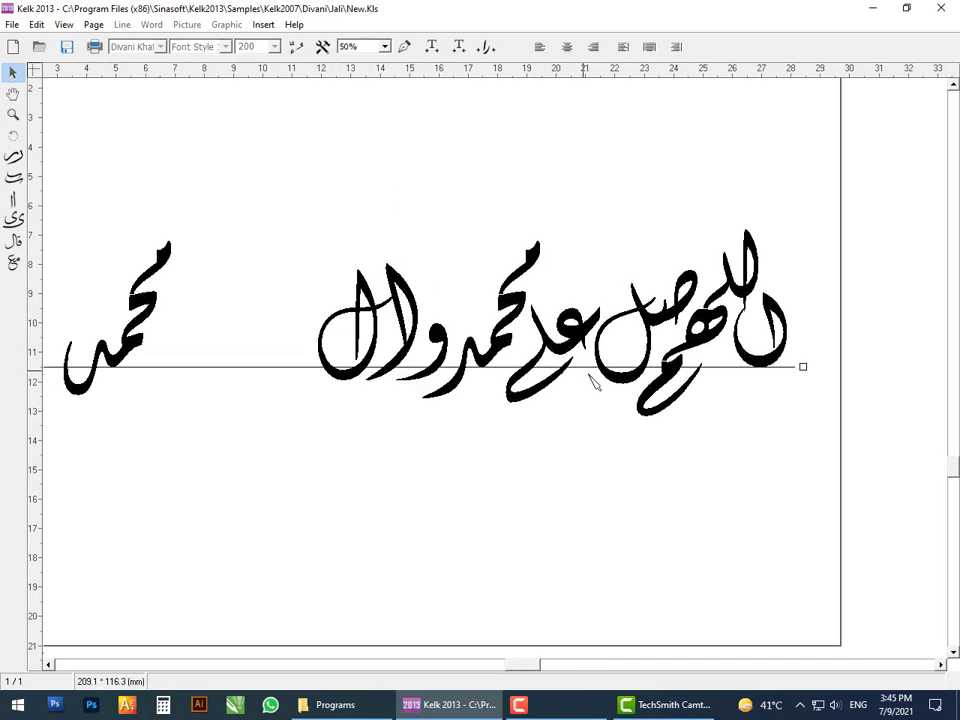
Change the last "محمد" to the combination with a straight-tailed dal and move it right against "ال"
scroll(145, 221, "up", 1)
double_click(147, 285)
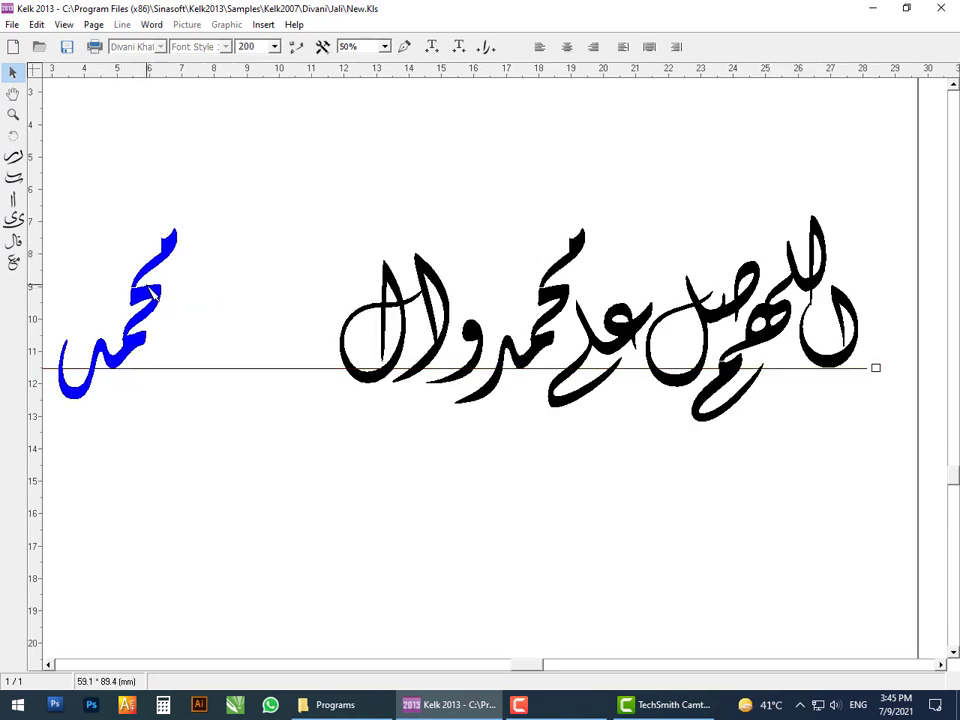
left_click(82, 117)
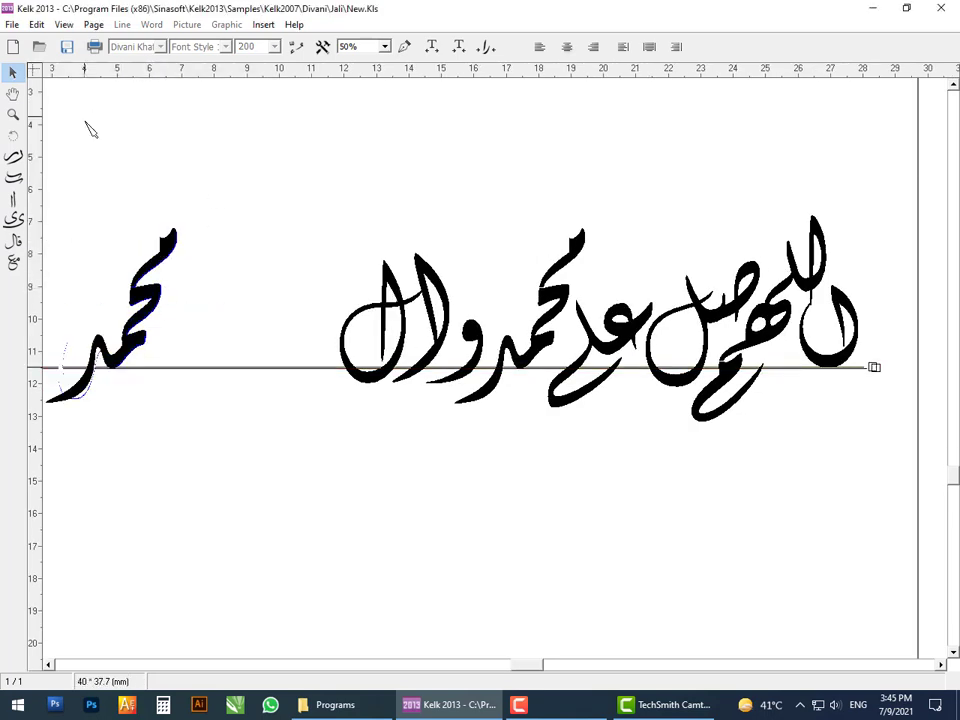
left_click_drag(141, 344, 316, 346)
left_click(496, 188)
Shorten the text baseline from its left end to fit the phrase and centre the line horizontally on the page
scroll(389, 349, "down", 3)
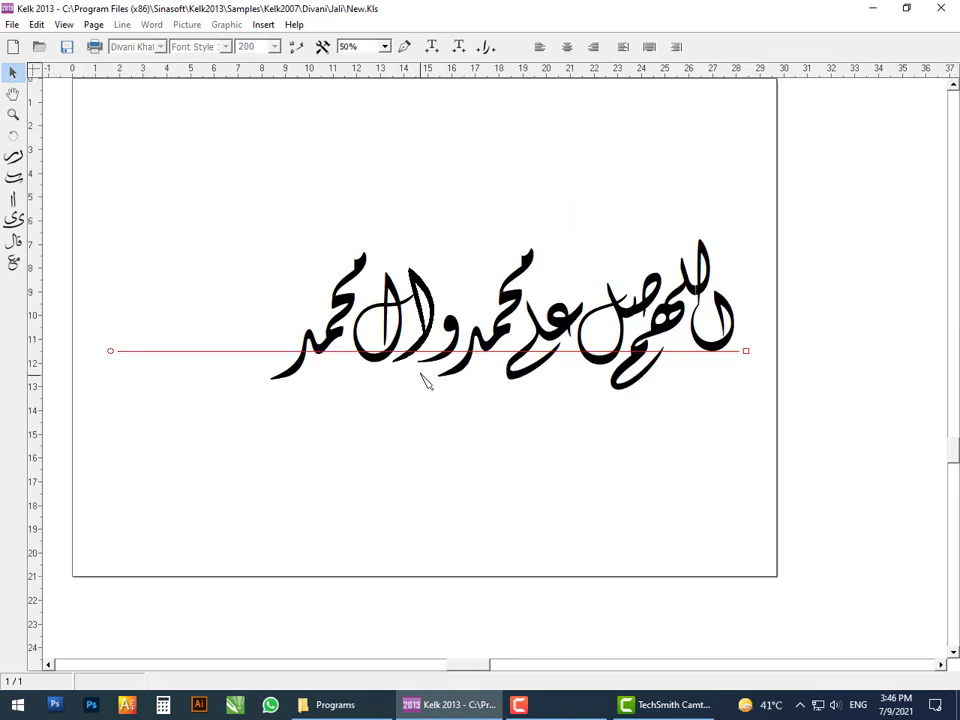
left_click_drag(73, 362, 251, 364)
scroll(493, 411, "down", 2)
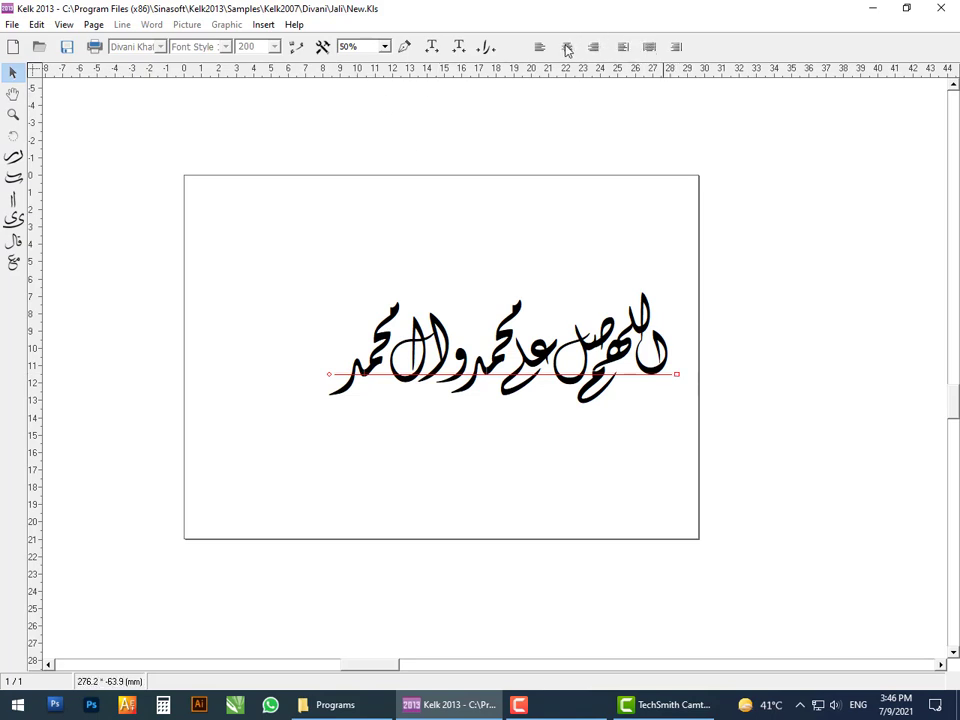
left_click(678, 377)
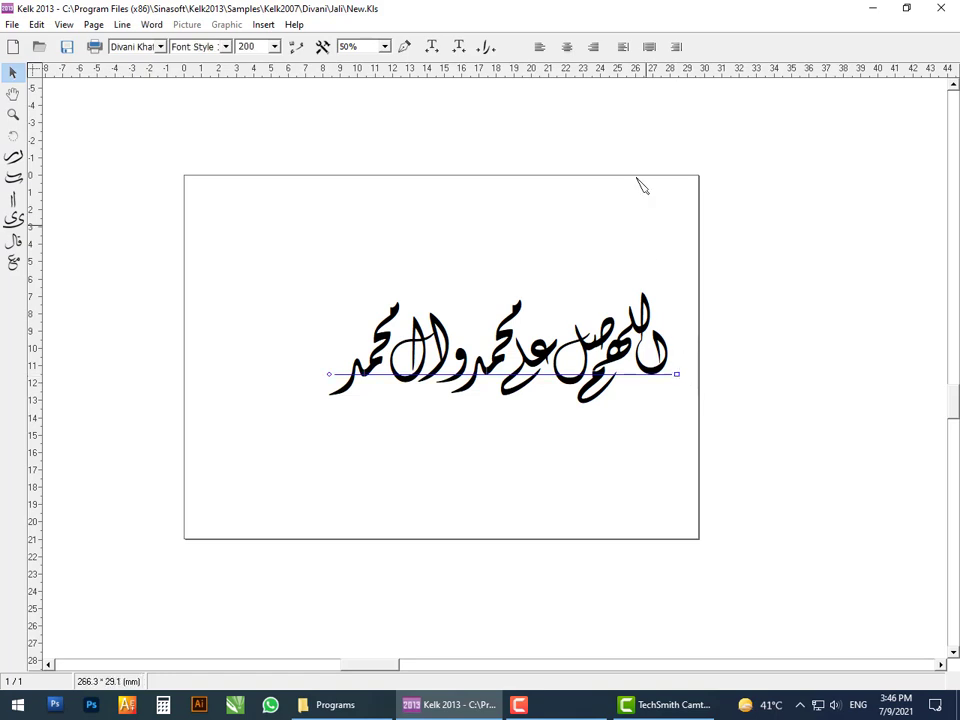
left_click(567, 47)
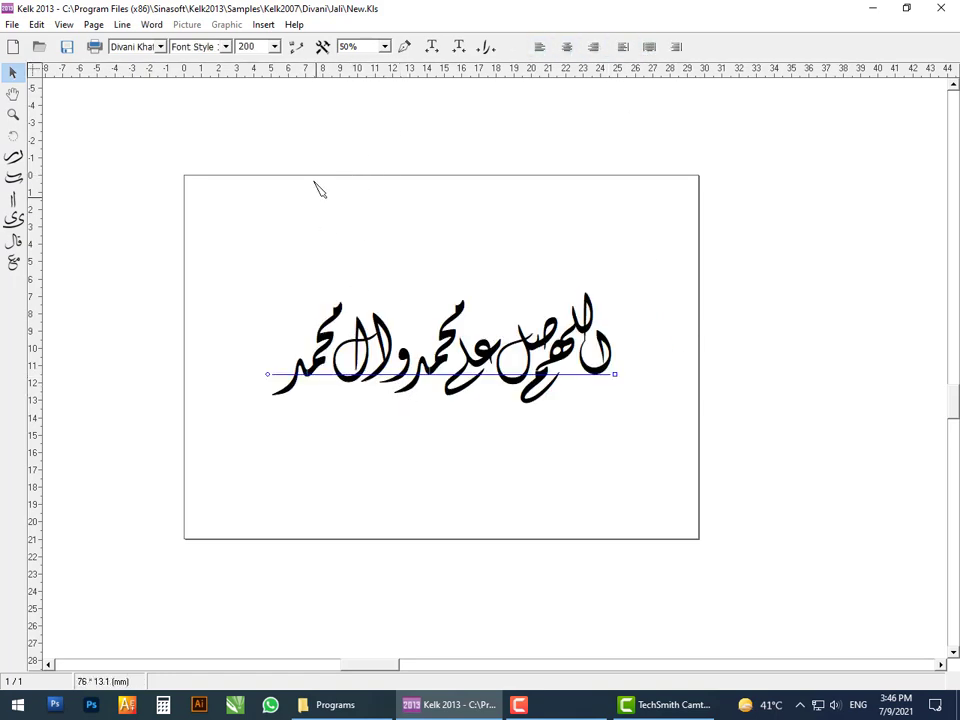
Set the font size of the whole line to 220
double_click(263, 50)
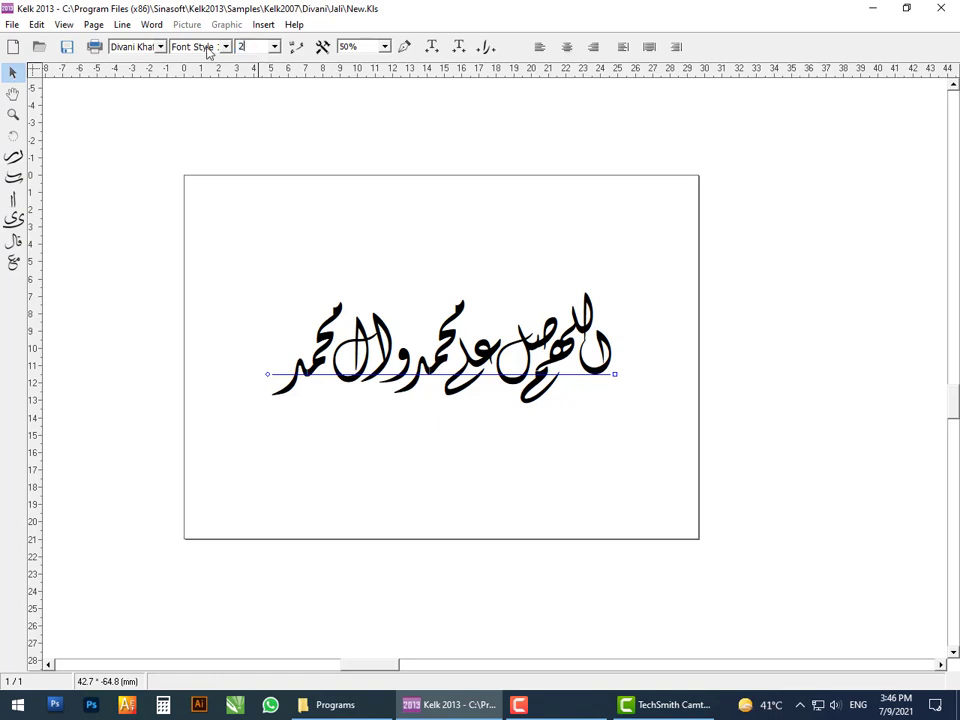
key("Return")
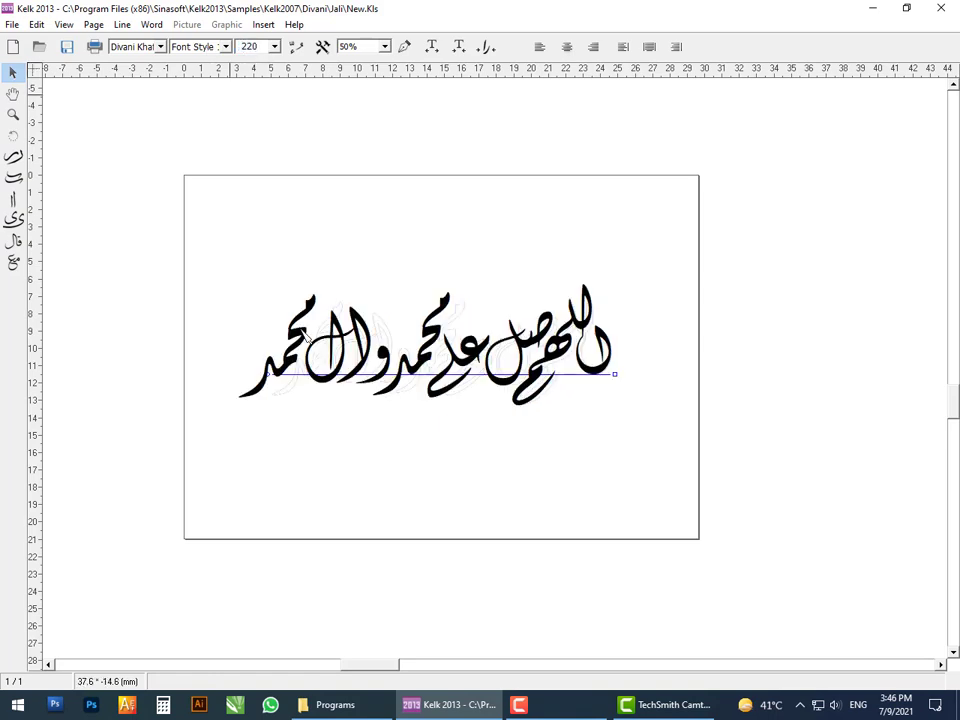
left_click(455, 272)
scroll(458, 340, "up", 1)
scroll(461, 335, "up", 1)
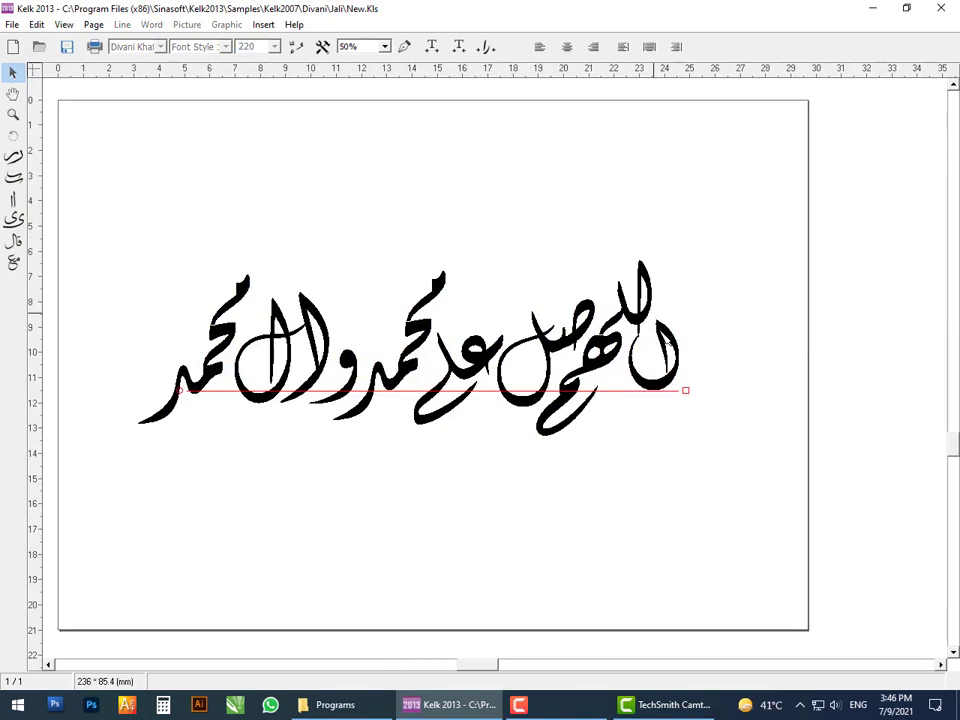
Open the diacritics palette for the line, place it clear of the calligraphy and enlarge it to show the Diwani marks
left_click(686, 390)
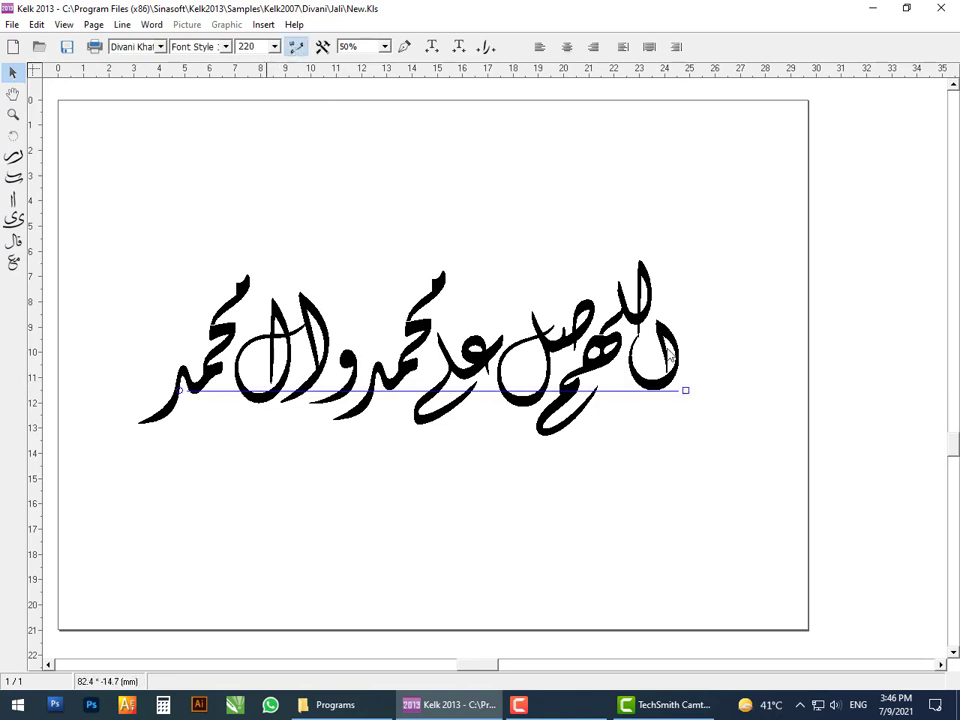
left_click_drag(171, 21, 684, 40)
left_click_drag(836, 97, 879, 205)
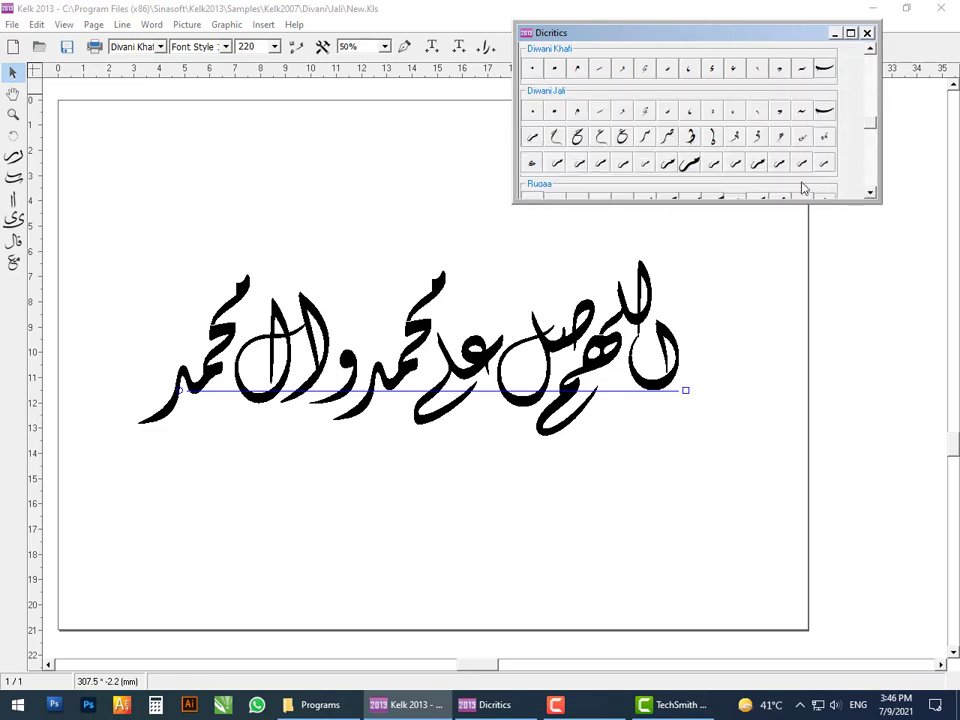
Add Diwani Khafi marks to "اللهم": a short vertical alif in the gap beneath the word and a shadda above its second lam
left_click(636, 358)
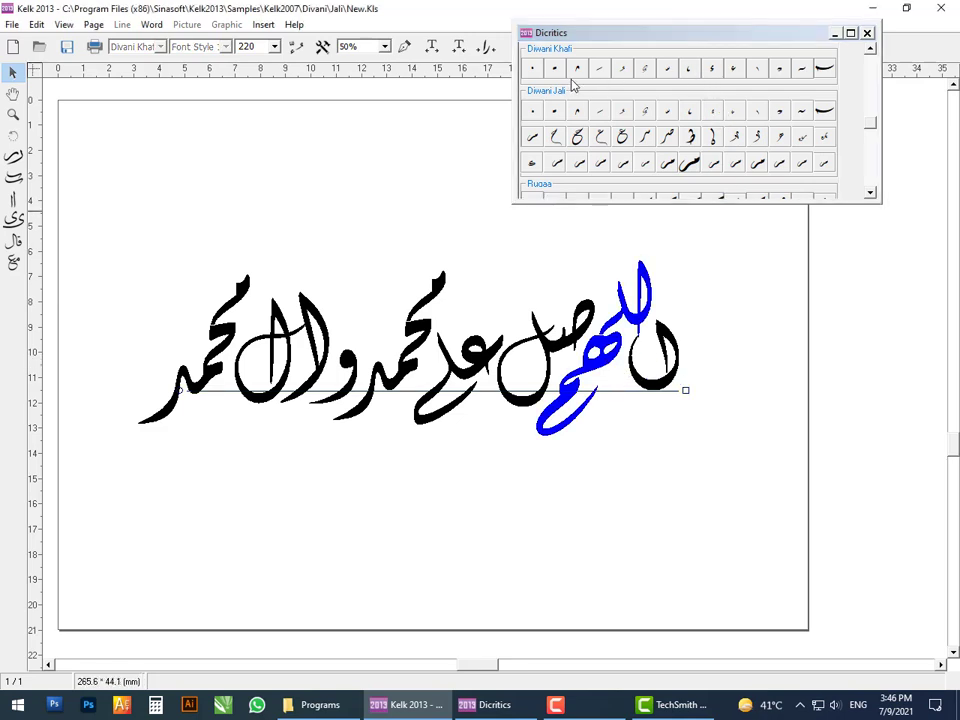
left_click(754, 74)
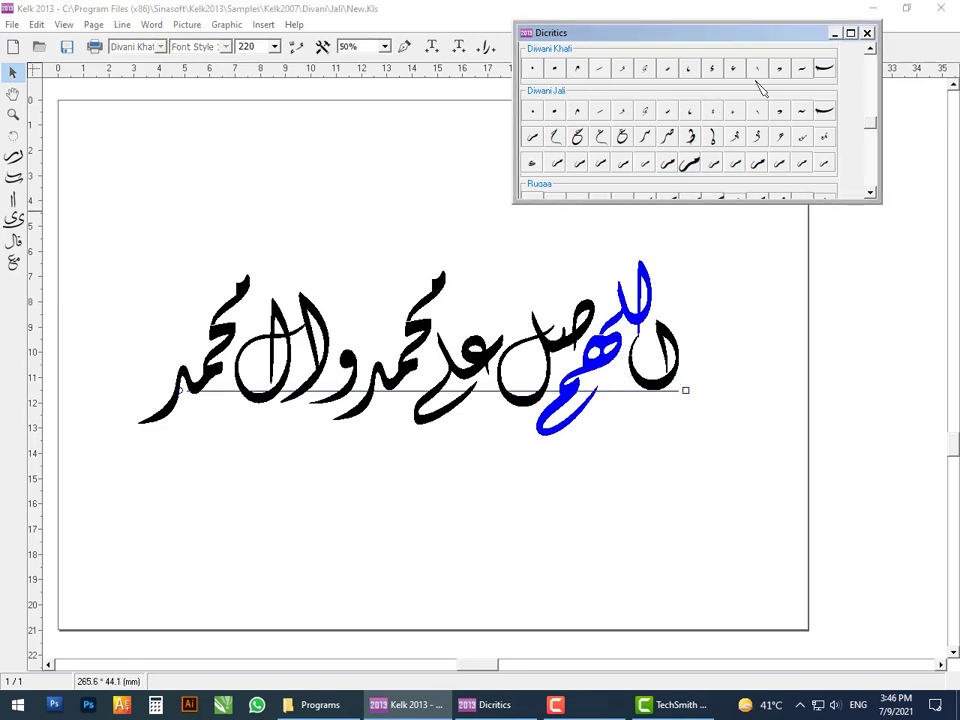
left_click(616, 384)
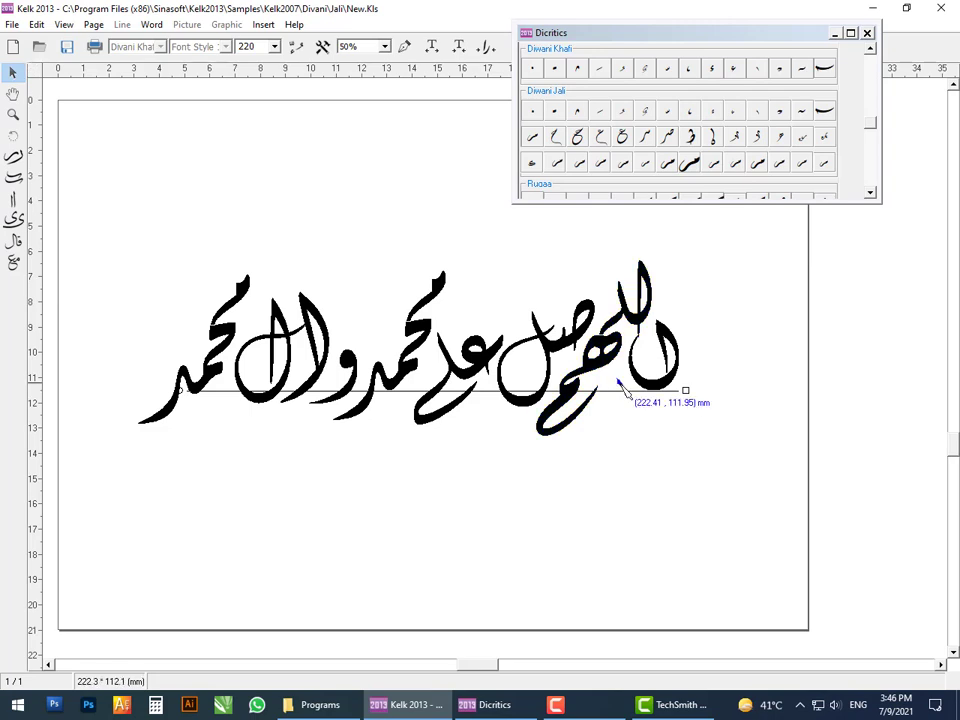
left_click(623, 392)
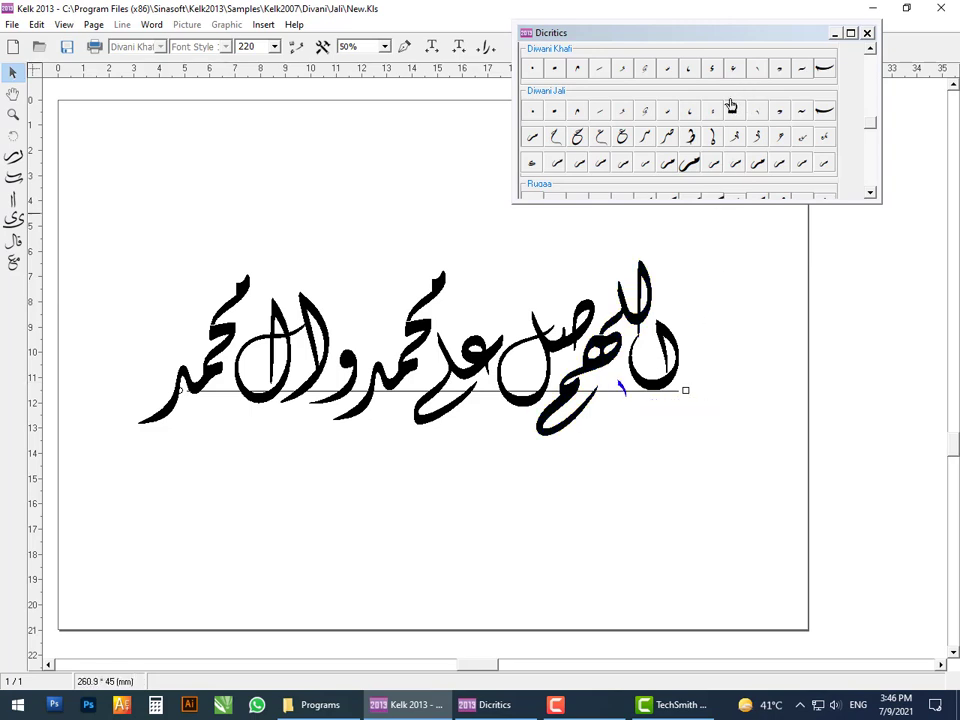
left_click(670, 77)
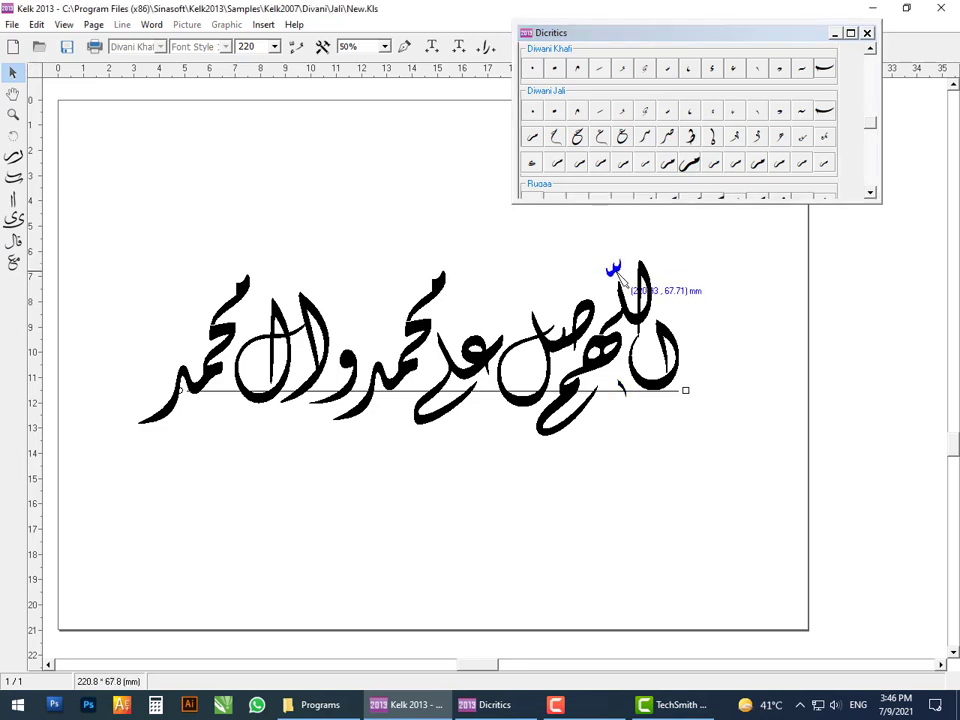
left_click(619, 279)
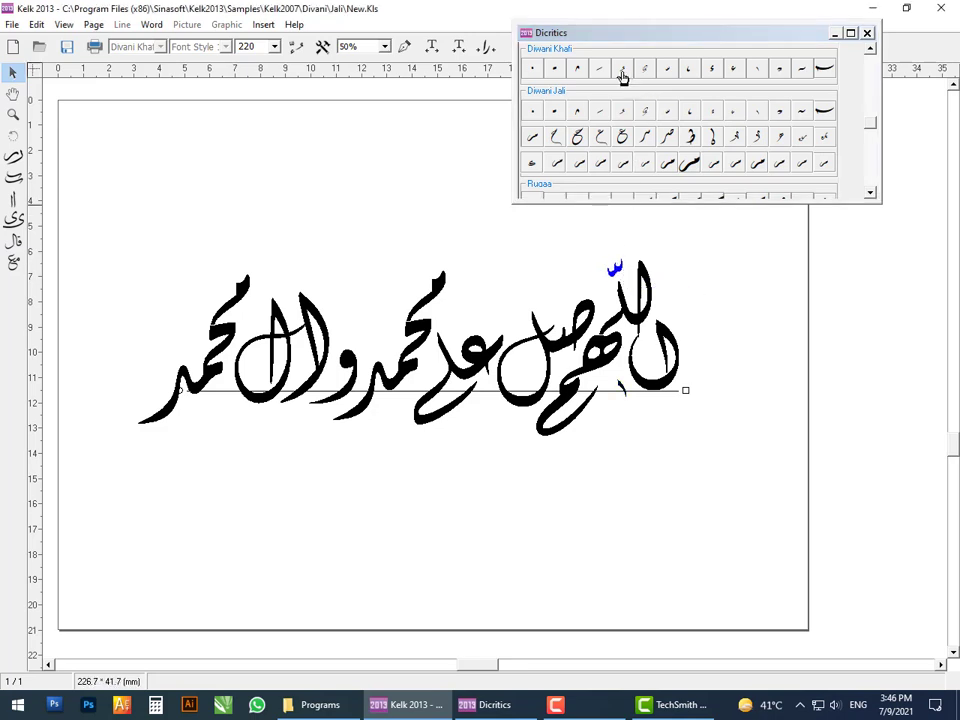
Add a small hamza-like mark beside the end of "اللهم" and a shadda above the "ص" of "صل"
left_click(690, 77)
left_click(729, 66)
left_click(668, 71)
left_click(579, 283)
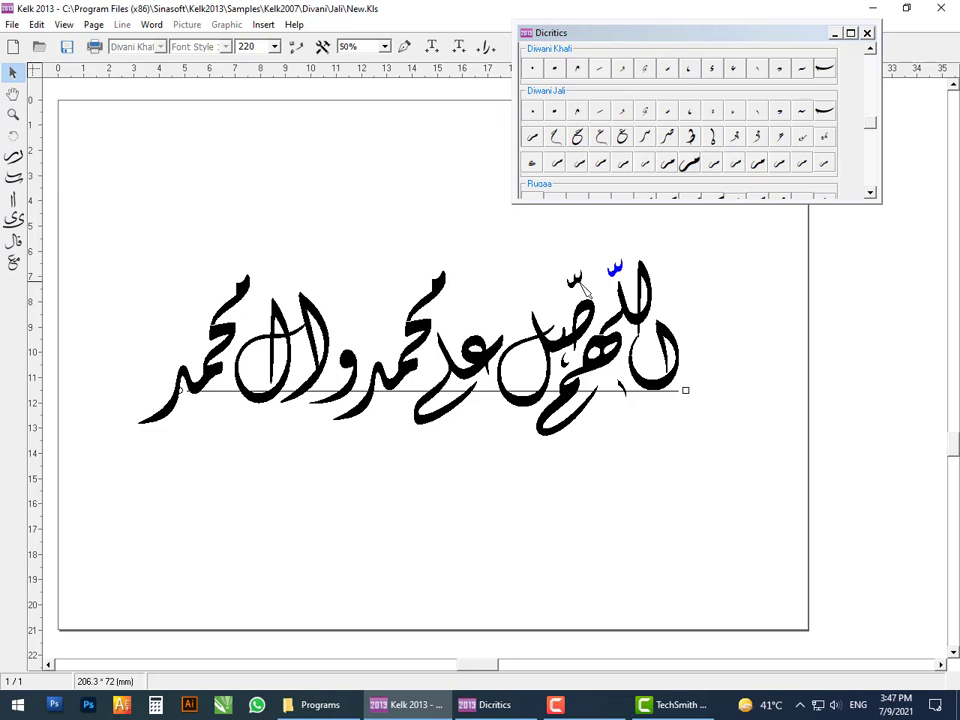
Add a fatha stroke above the lam of "صل" and adjust it to sit just over the letter's tip
left_click(598, 70)
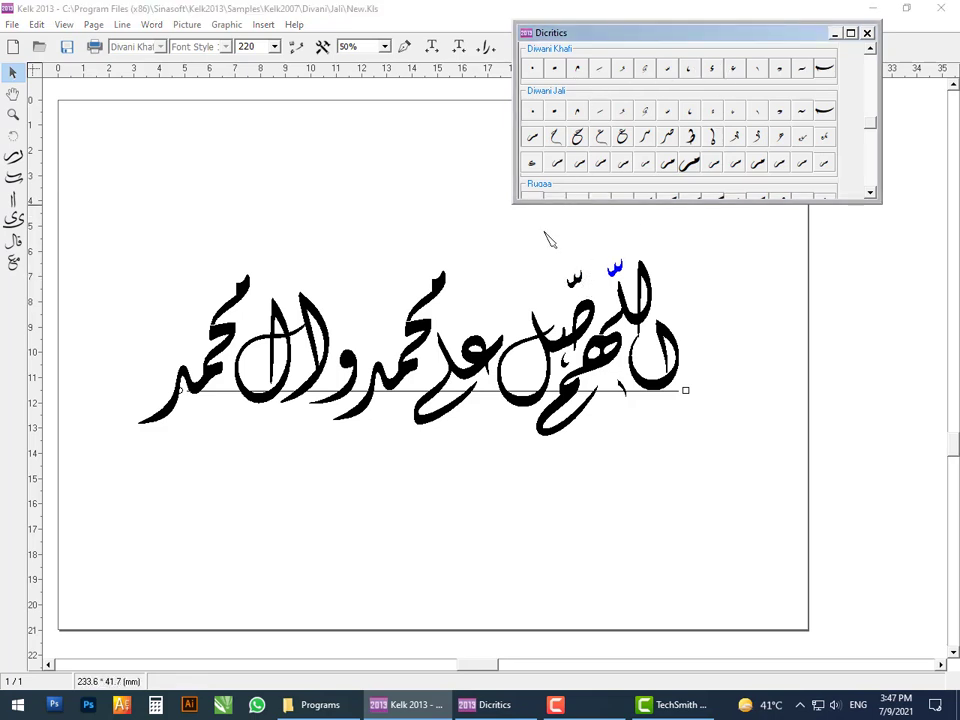
left_click(547, 285)
left_click_drag(543, 286, 539, 291)
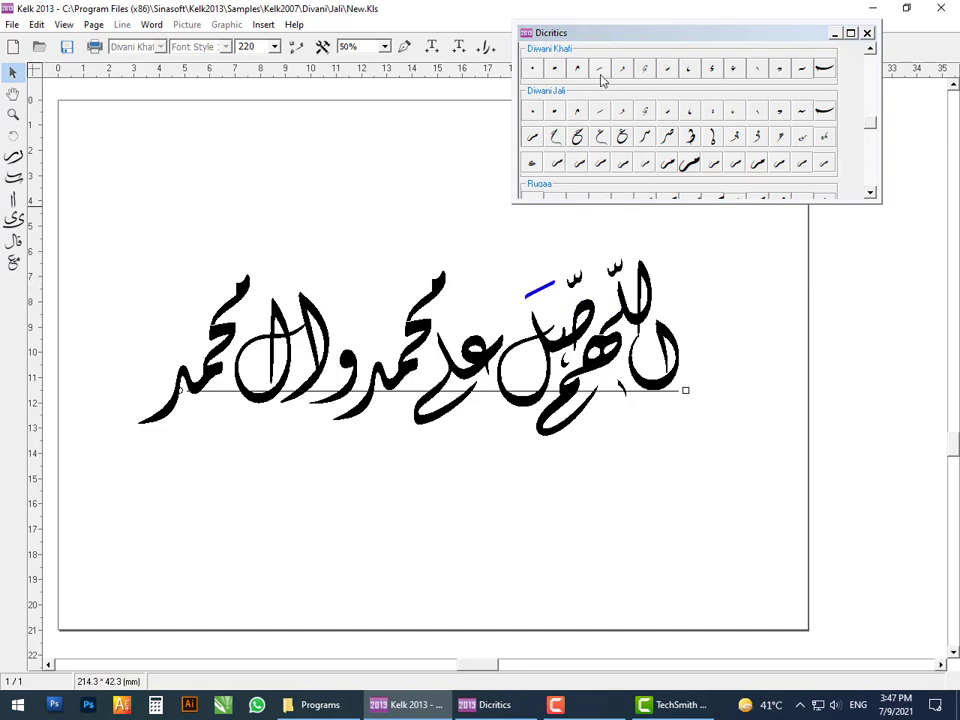
Place a small ornamental mark inside the bowl of the lam in "صل" and a shadda between "صل" and "على"
left_click(779, 72)
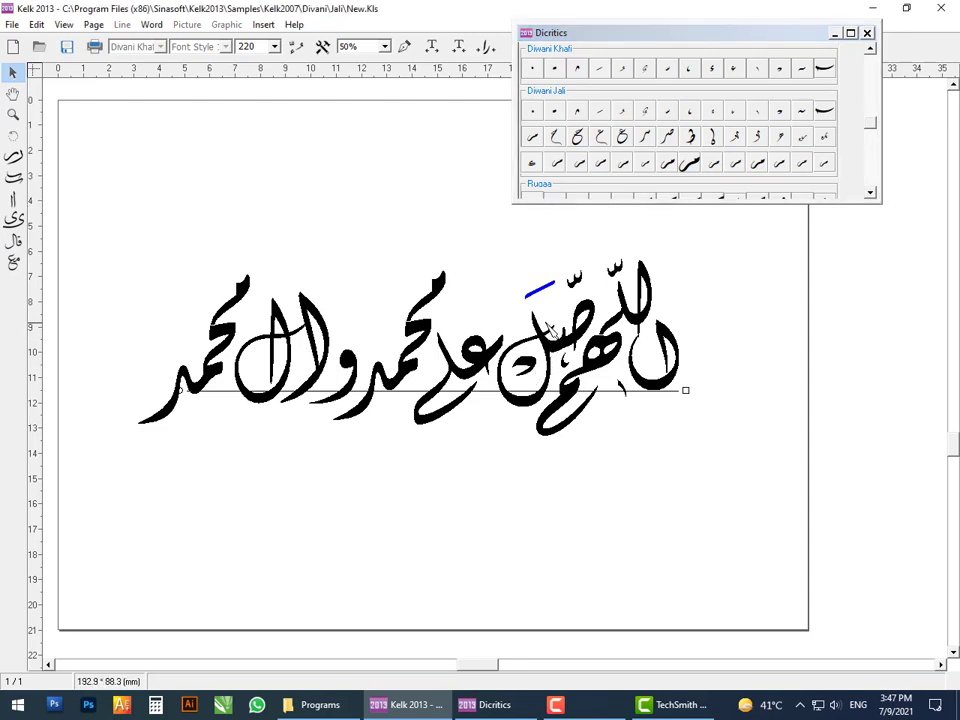
left_click(669, 76)
left_click(624, 164)
Add a slanted stroke above and another below "على", plus a short vertical alif beside its lam
left_click(602, 77)
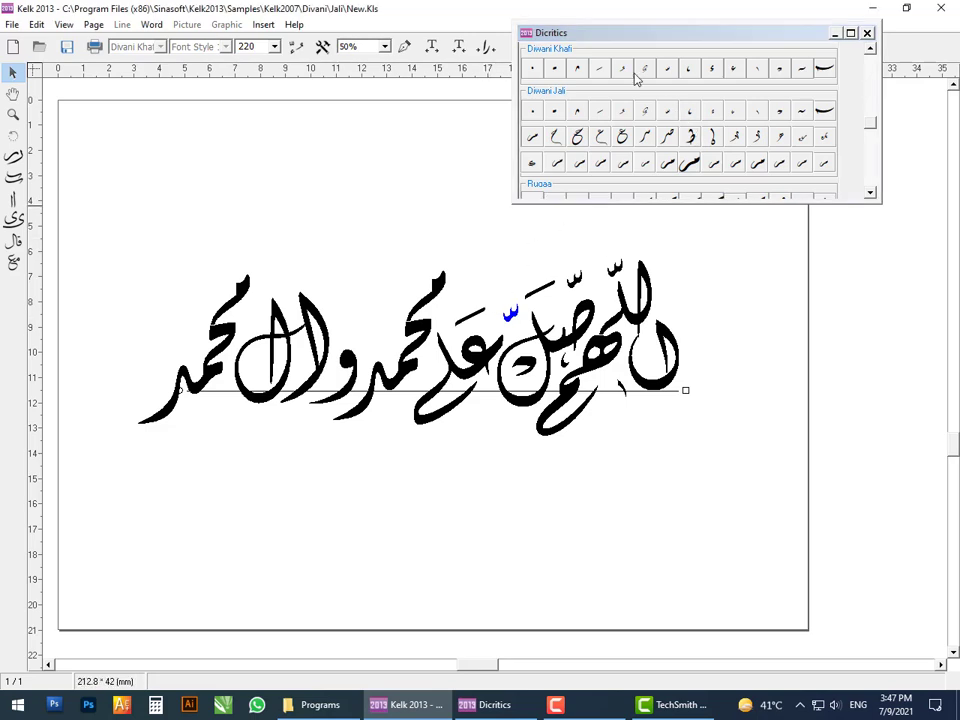
left_click(462, 428)
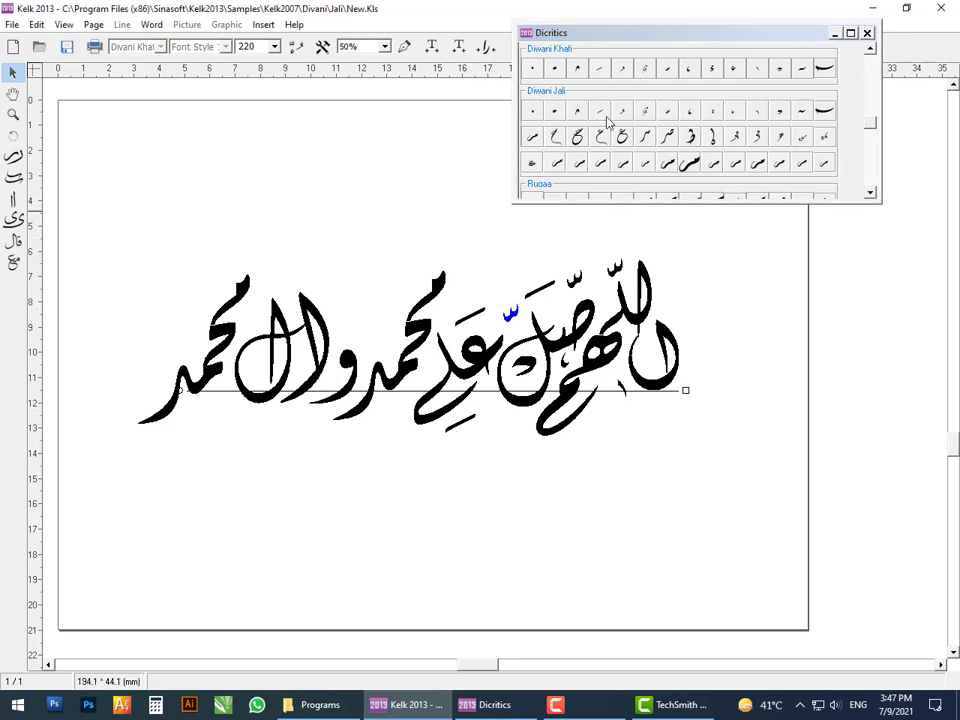
left_click(757, 72)
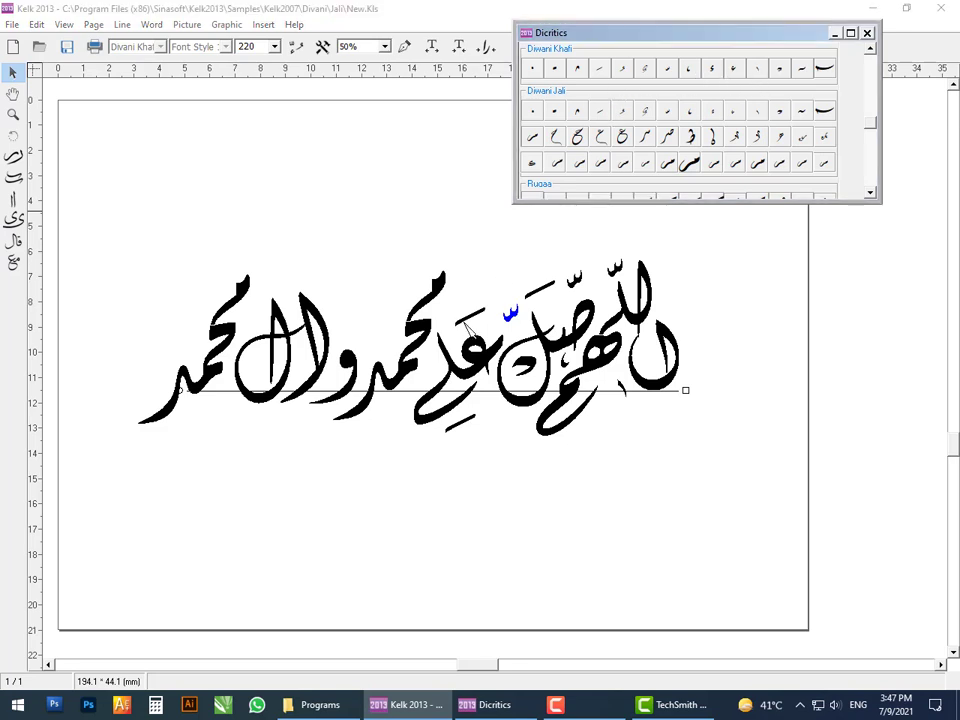
left_click(437, 366)
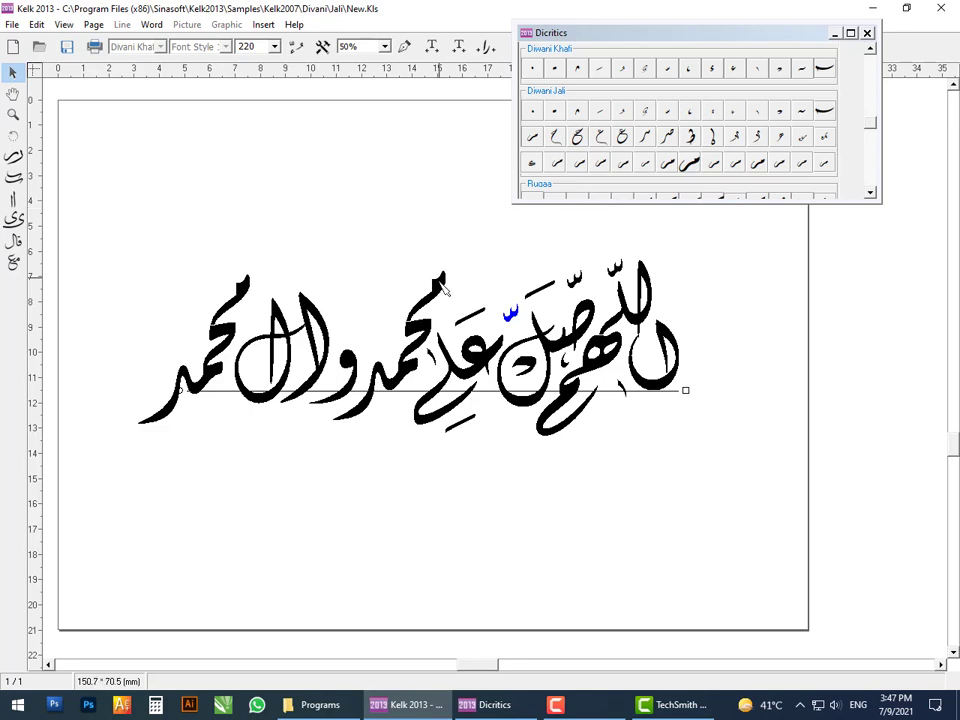
Add a damma to the first "محمد" and position it just above and left of the opening mim
left_click(418, 335)
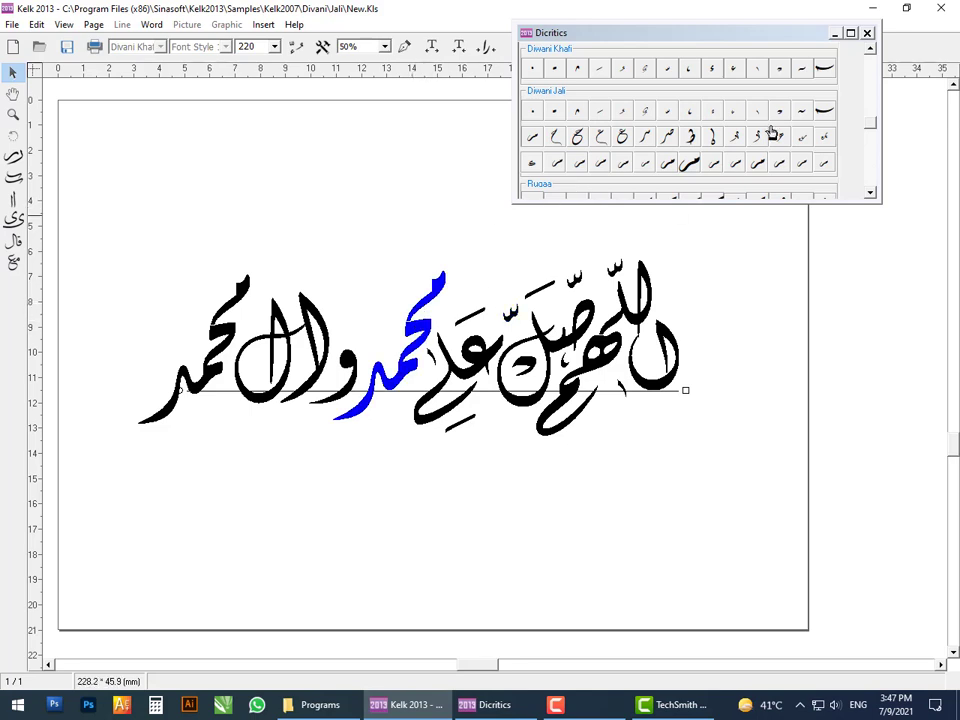
left_click(624, 76)
left_click(408, 276)
left_click_drag(419, 265, 421, 274)
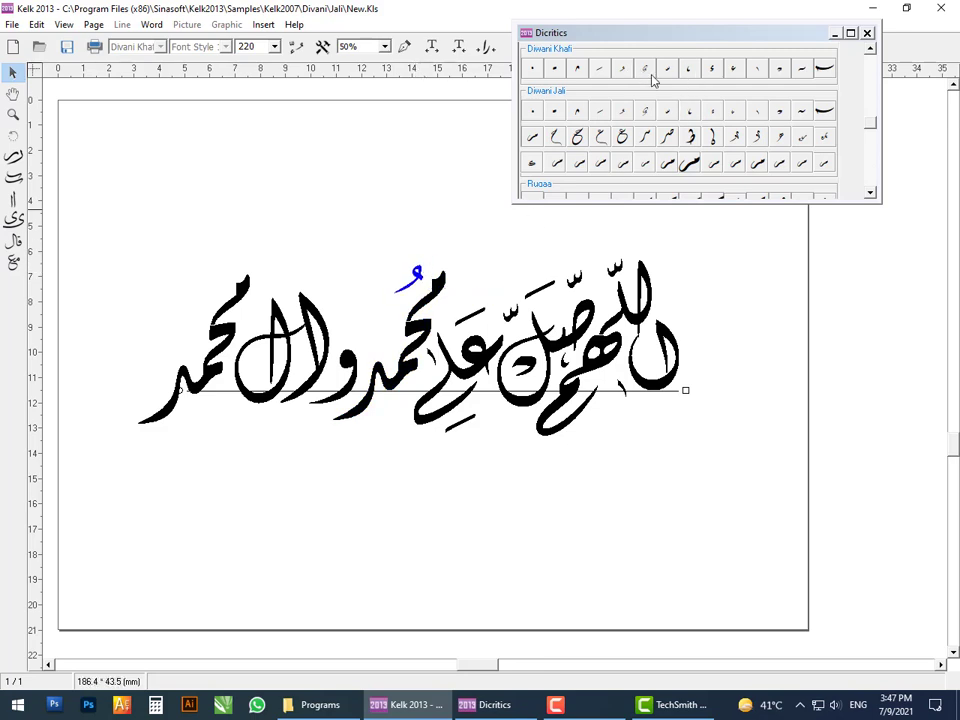
Add a shadda above the dal of the first "محمد" with a slanted fatha stroke over it, and nudge the shadda into place
left_click(667, 72)
left_click(385, 322)
left_click(536, 136)
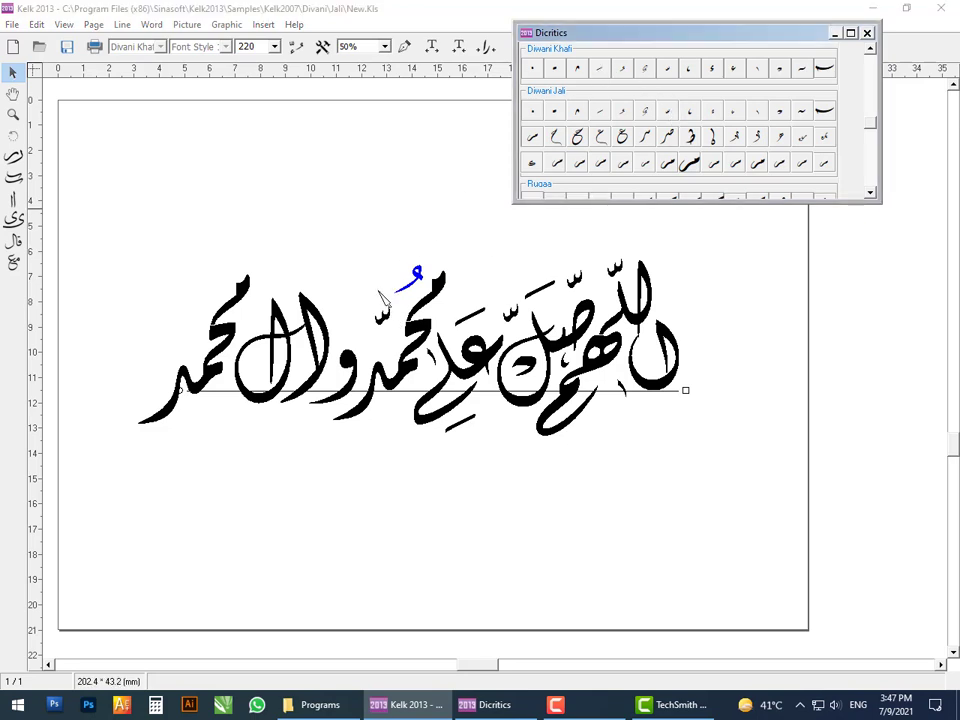
left_click_drag(378, 301, 379, 310)
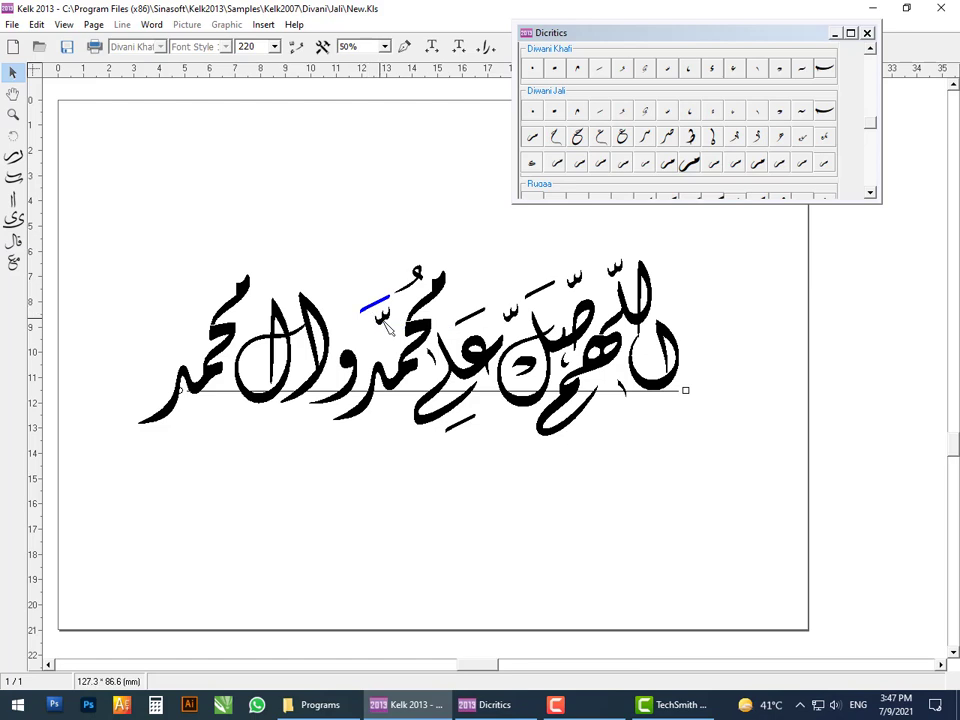
left_click(381, 318)
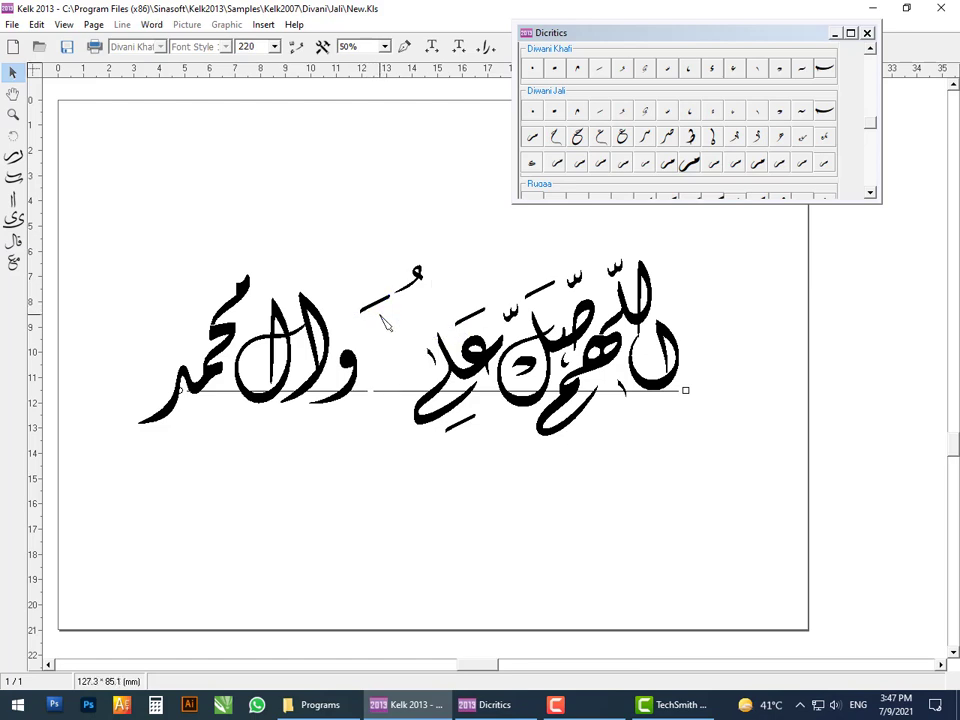
Add a fatha stroke above the waw before "ال" and adjust it to sit just over the letter's head
left_click(599, 70)
left_click(344, 324)
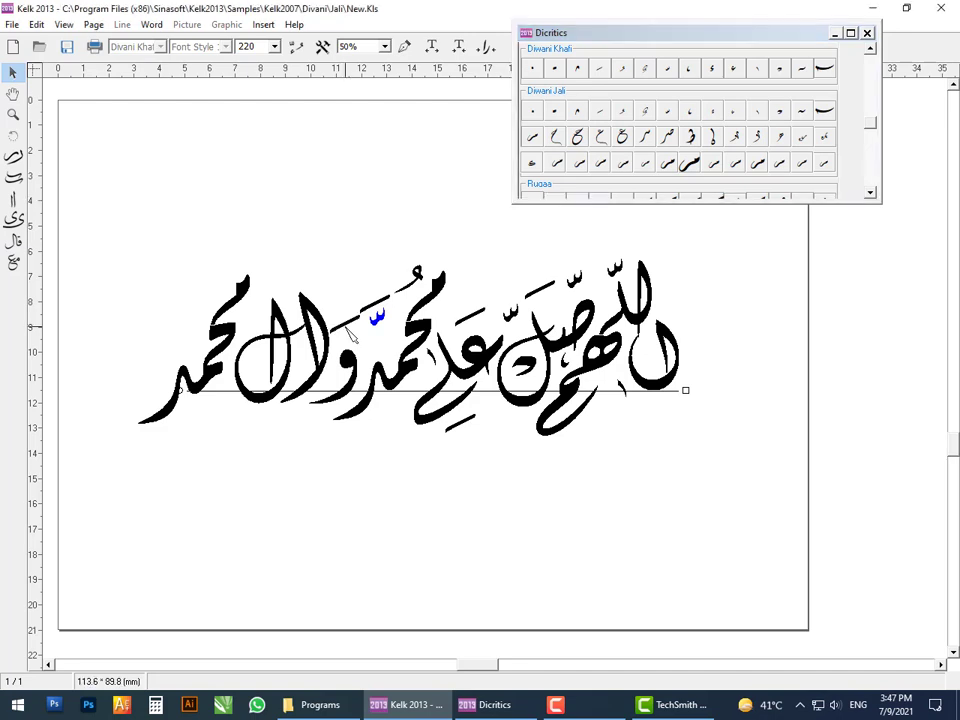
left_click_drag(345, 323, 348, 332)
left_click(318, 325)
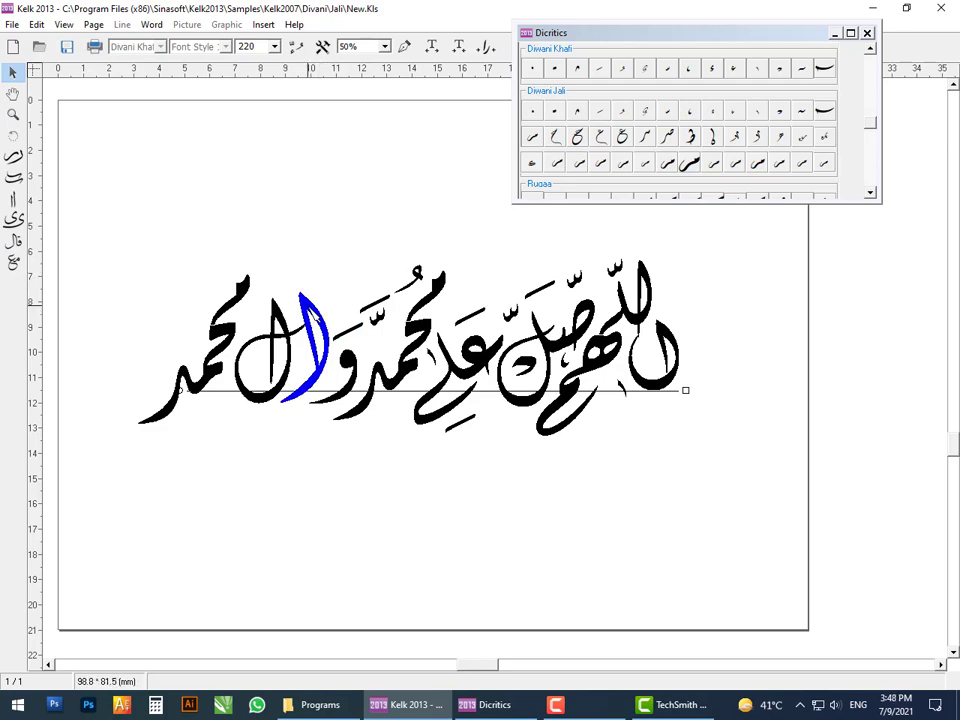
left_click(823, 75)
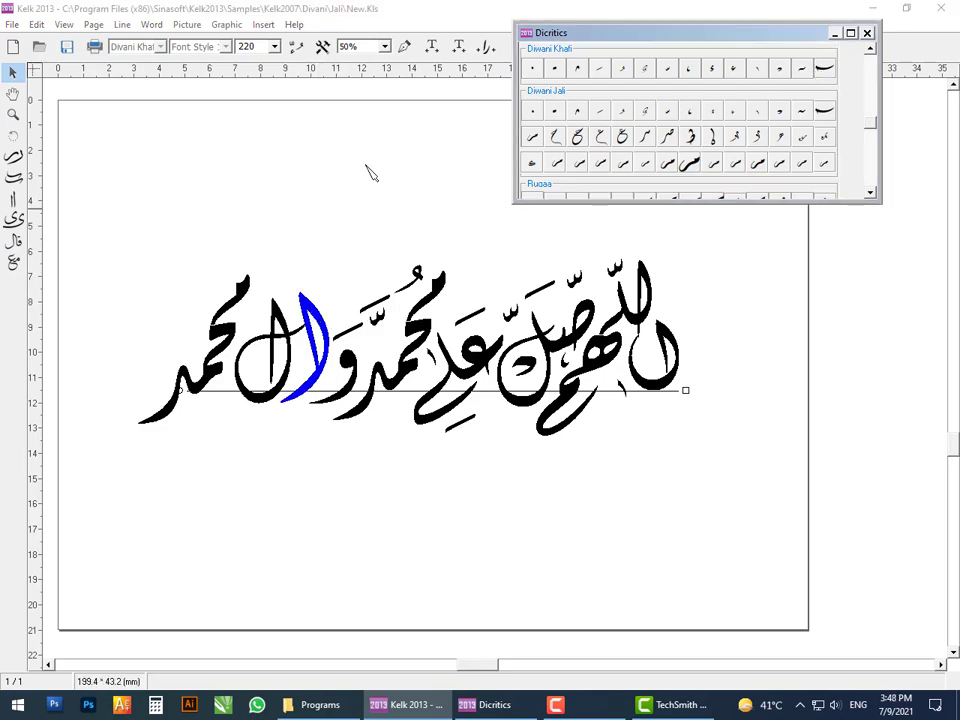
left_click(341, 186)
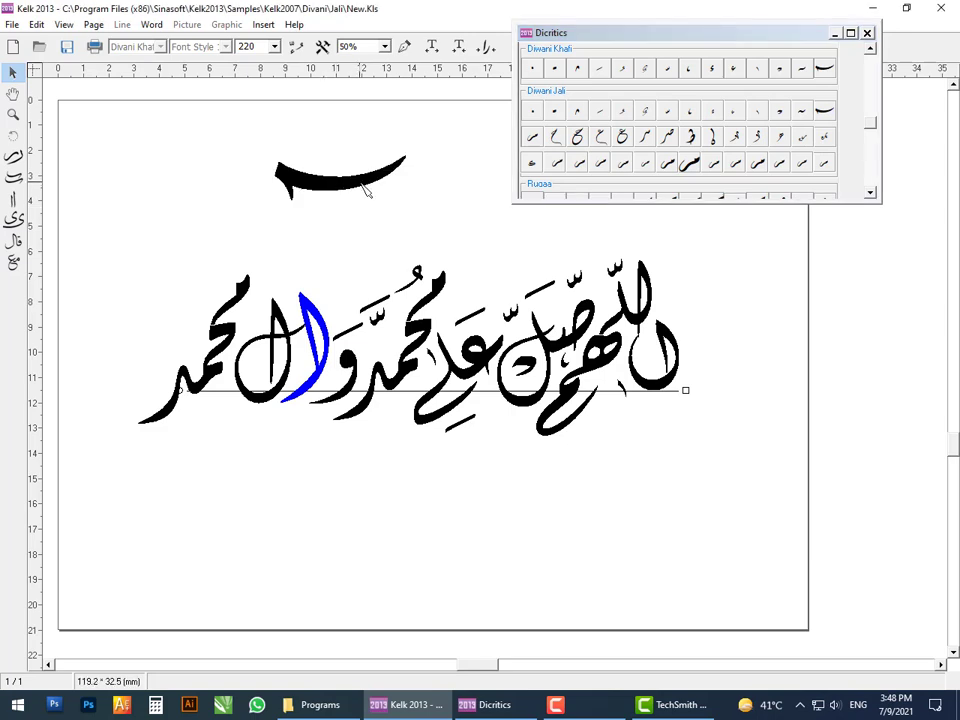
left_click(362, 182)
key("Delete")
Add a madda above the alif of "ال" and a small hooked Diwani Khafi mark above its lam
left_click(309, 308)
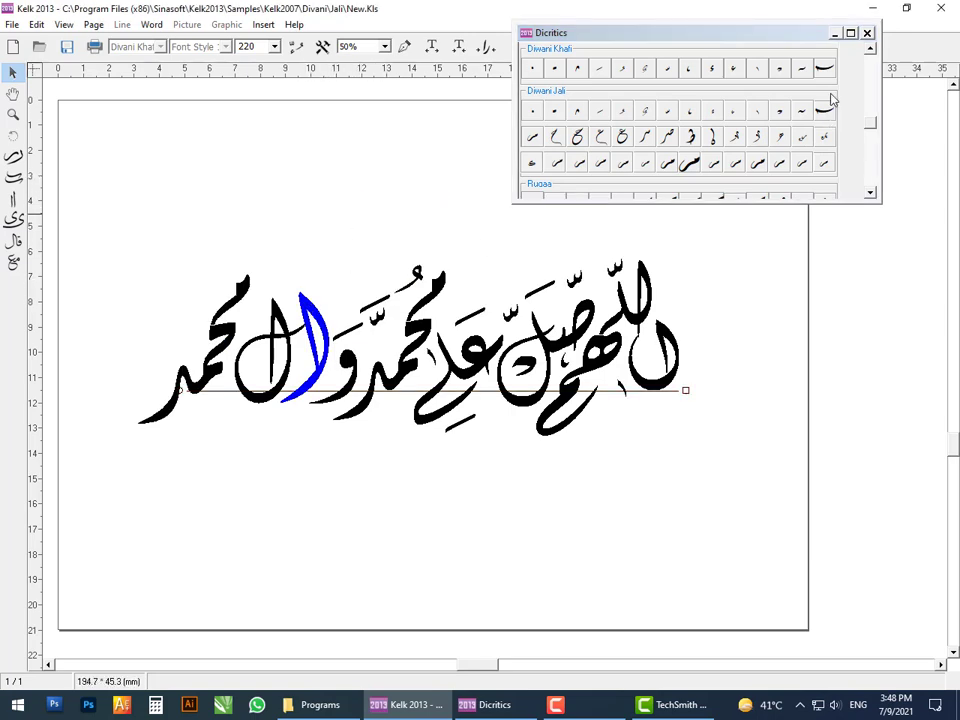
left_click(805, 75)
left_click(318, 277)
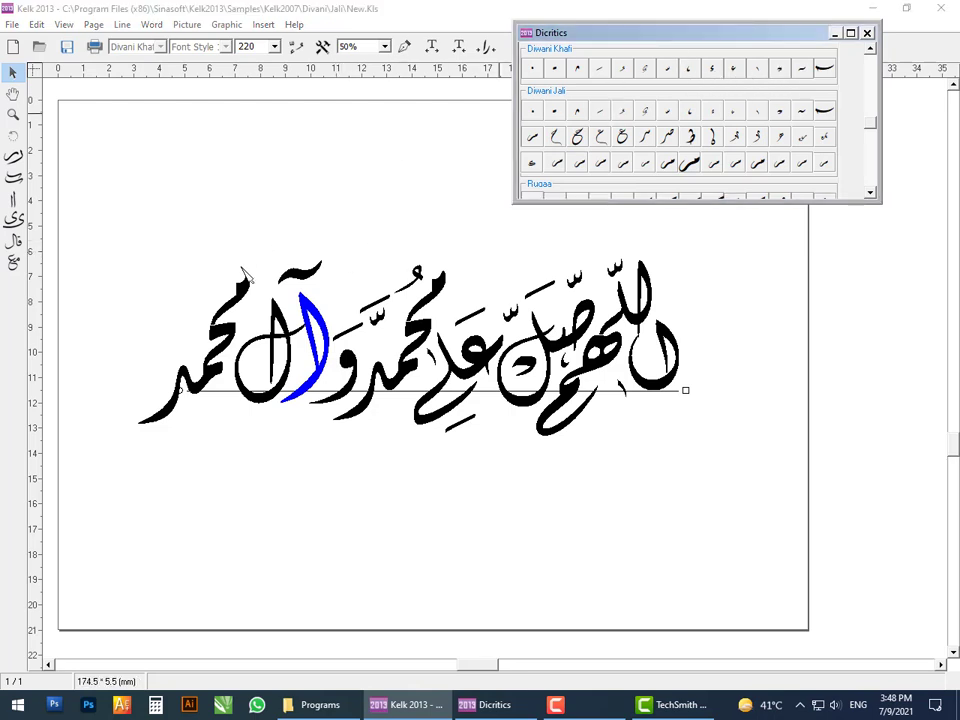
left_click(780, 75)
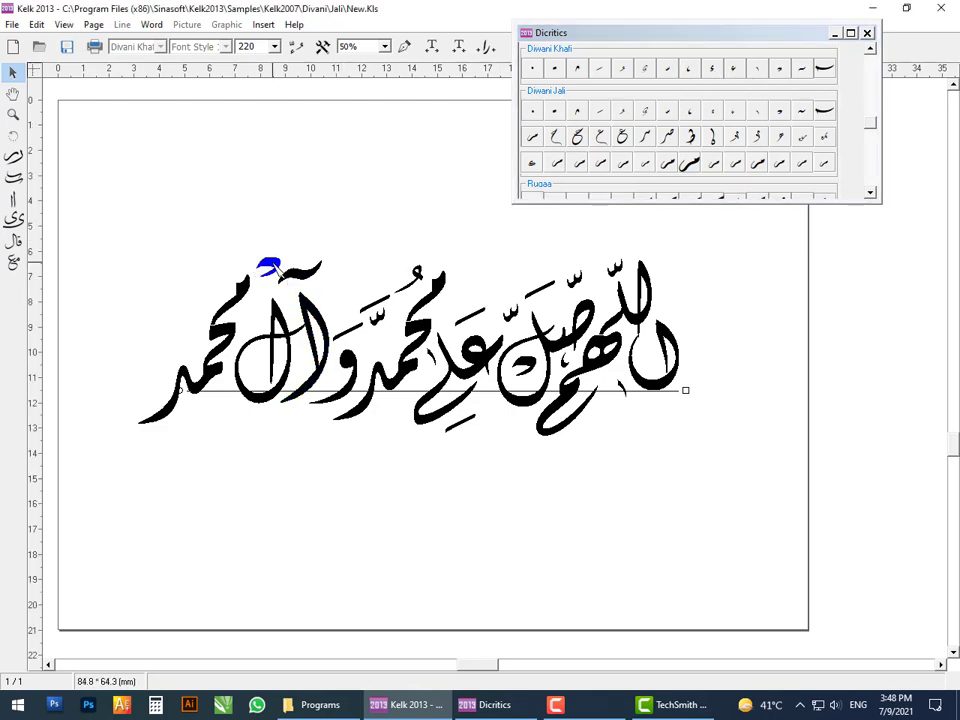
left_click(272, 264)
Add a damma above the opening mim of the second "محمد" and a shadda above its dal
left_click(618, 76)
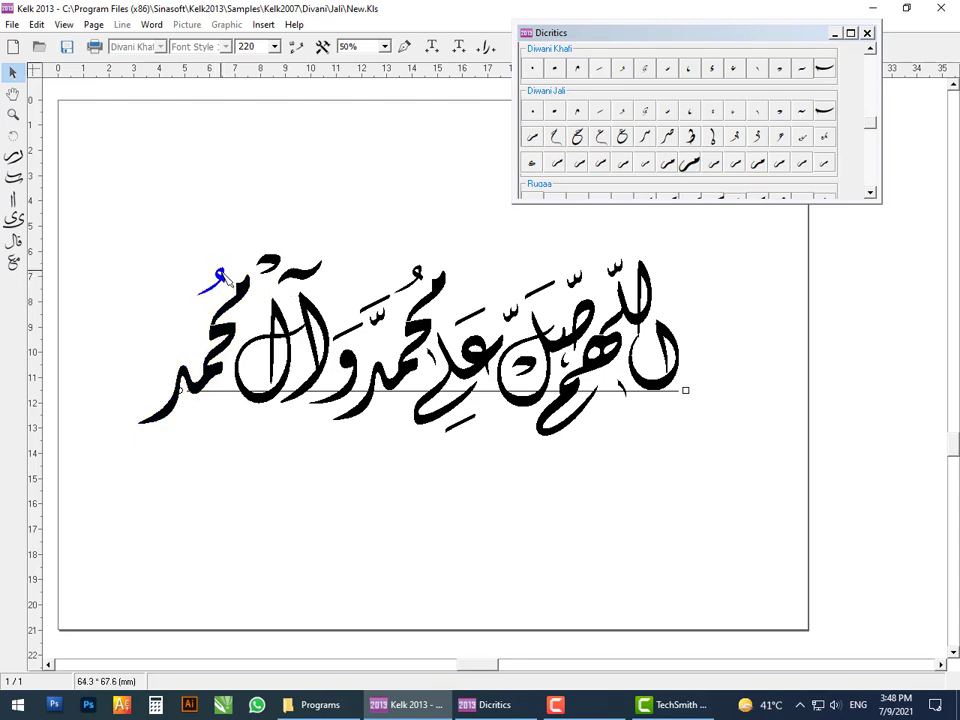
left_click(224, 276)
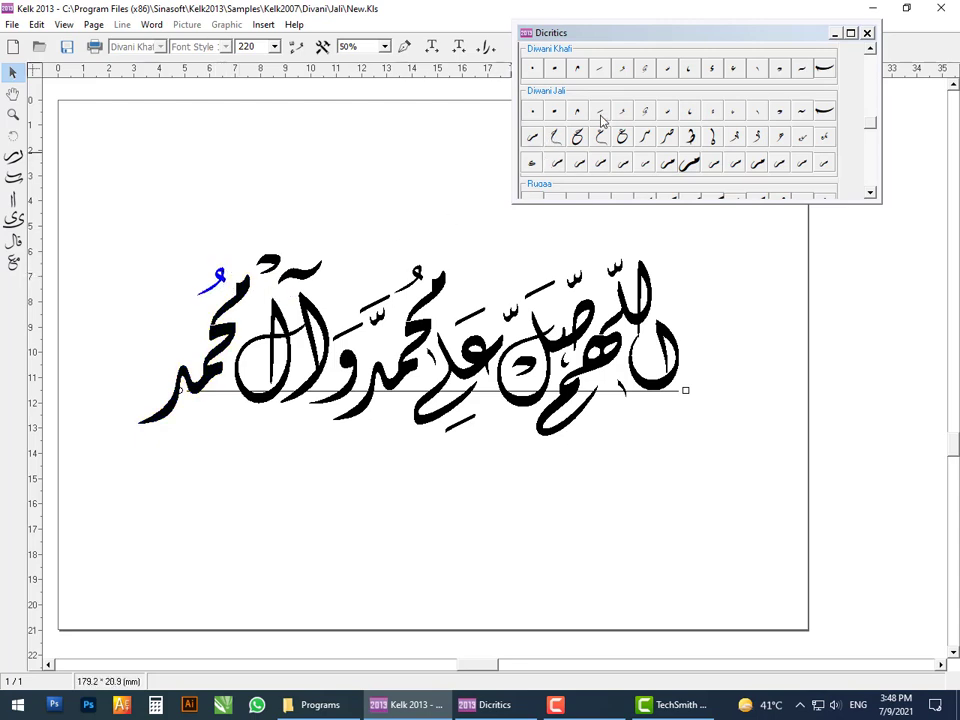
left_click(666, 74)
left_click(187, 335)
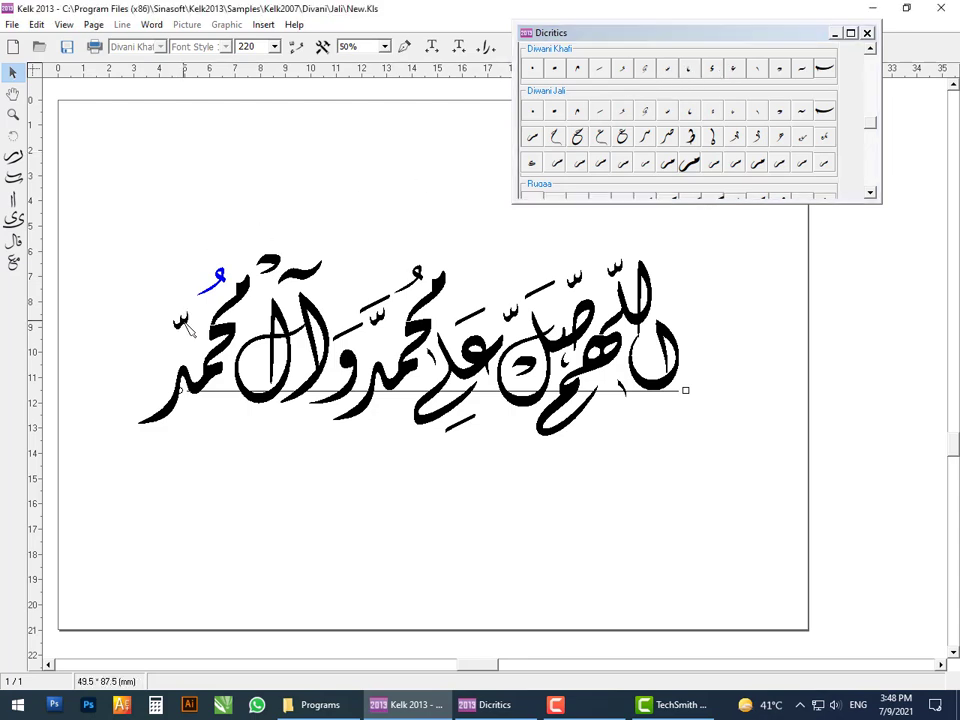
left_click(197, 317)
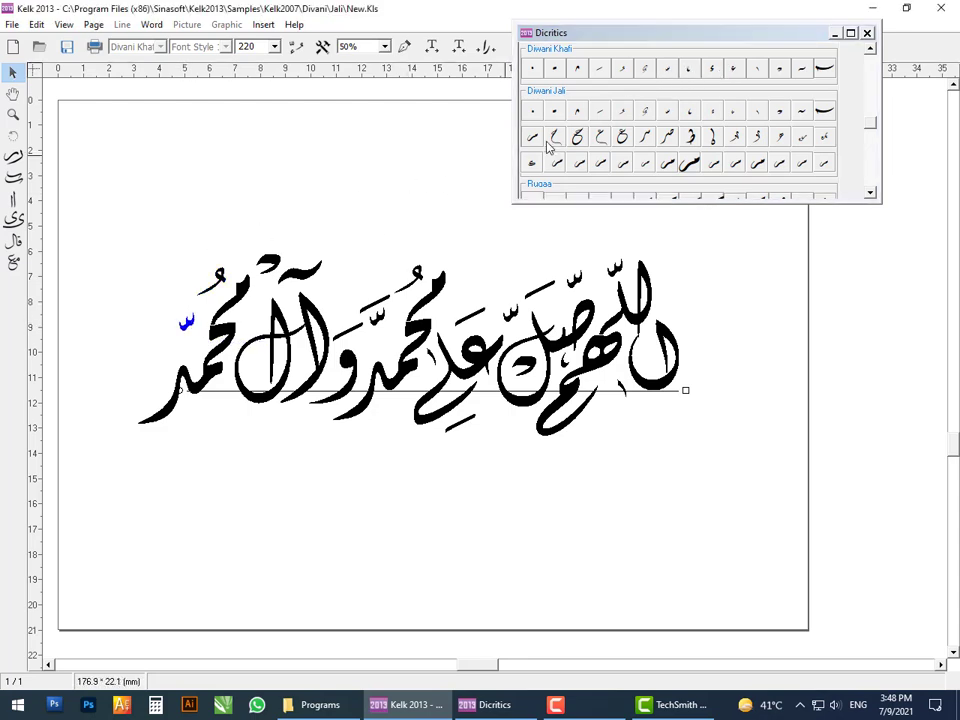
Add a fatha stroke over the shadda of the second "محمد" and shift it slightly left
left_click(605, 76)
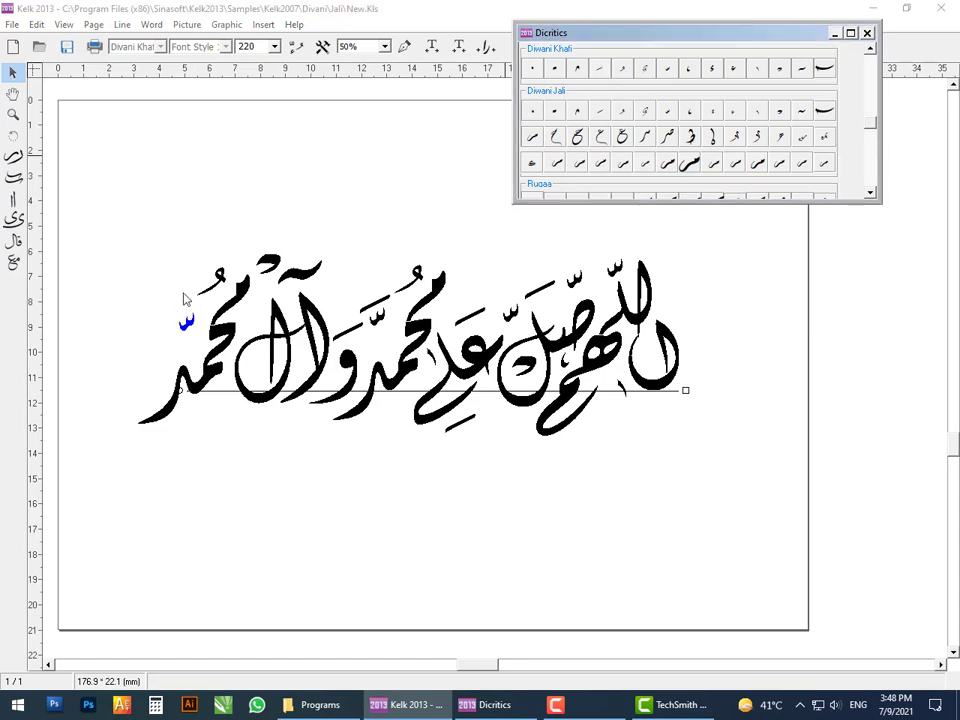
left_click(180, 311)
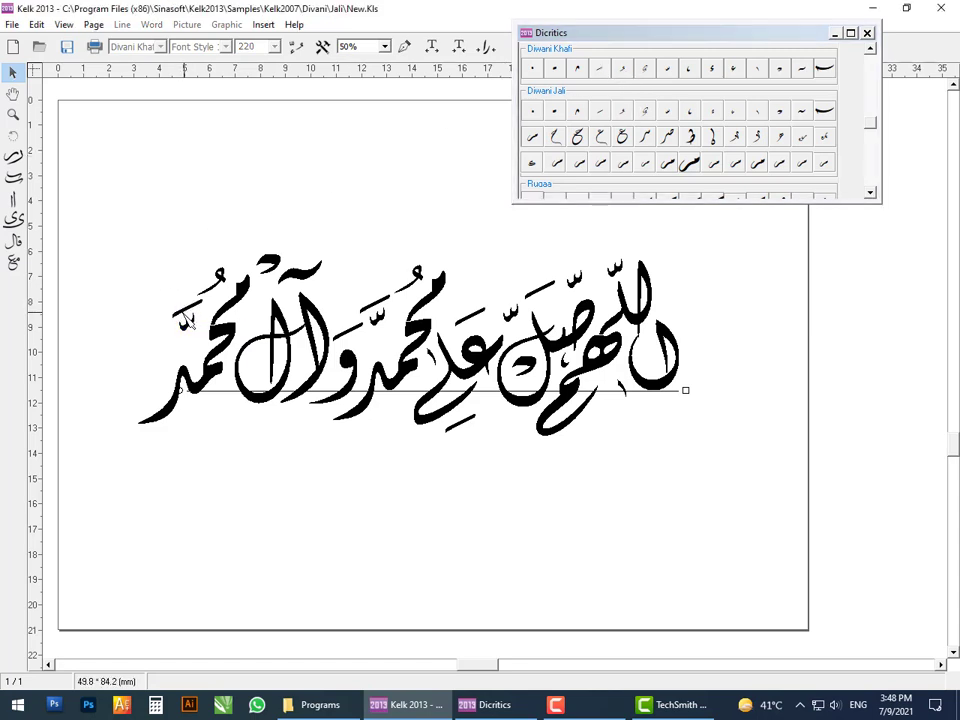
left_click_drag(182, 312, 175, 313)
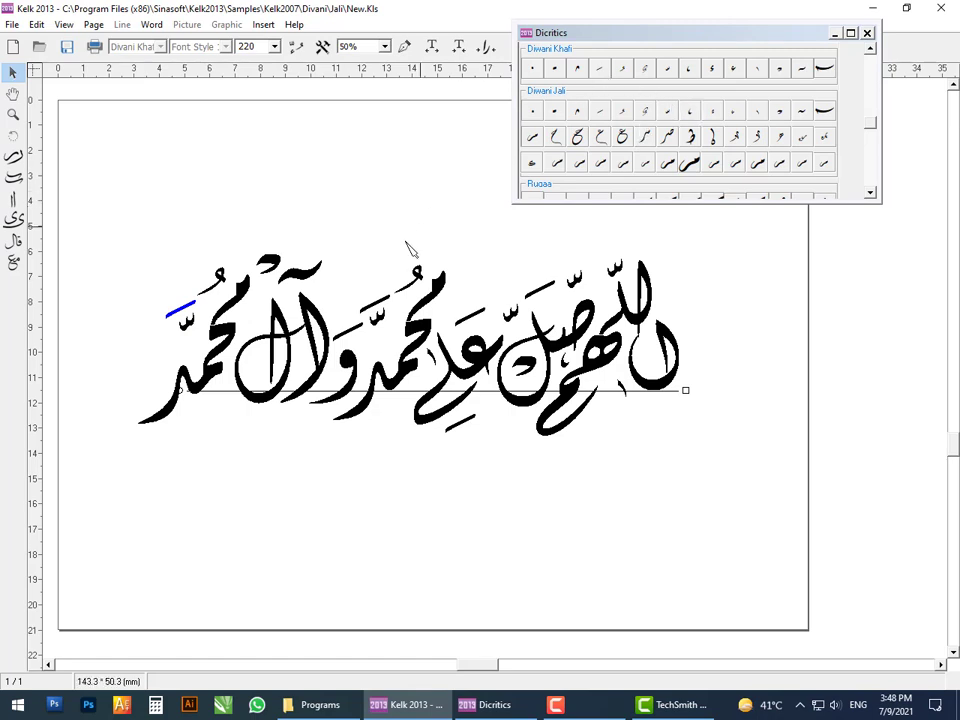
Place two parallel slanted strokes as a kasratan below the second "محمد"
left_click(215, 360)
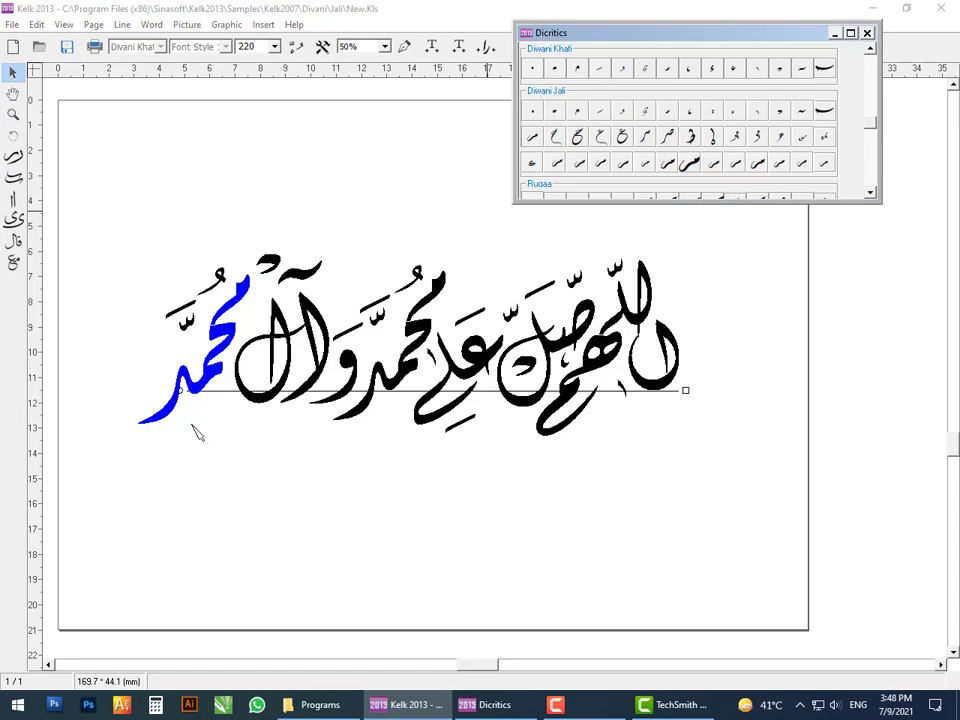
left_click(602, 80)
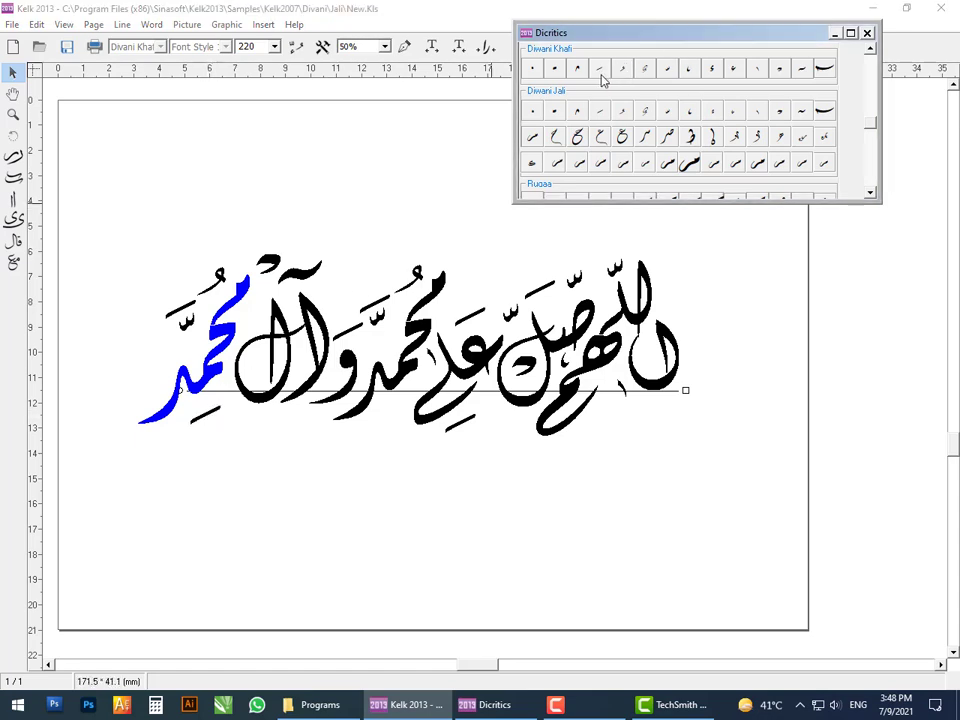
left_click(209, 423)
left_click_drag(222, 425, 205, 424)
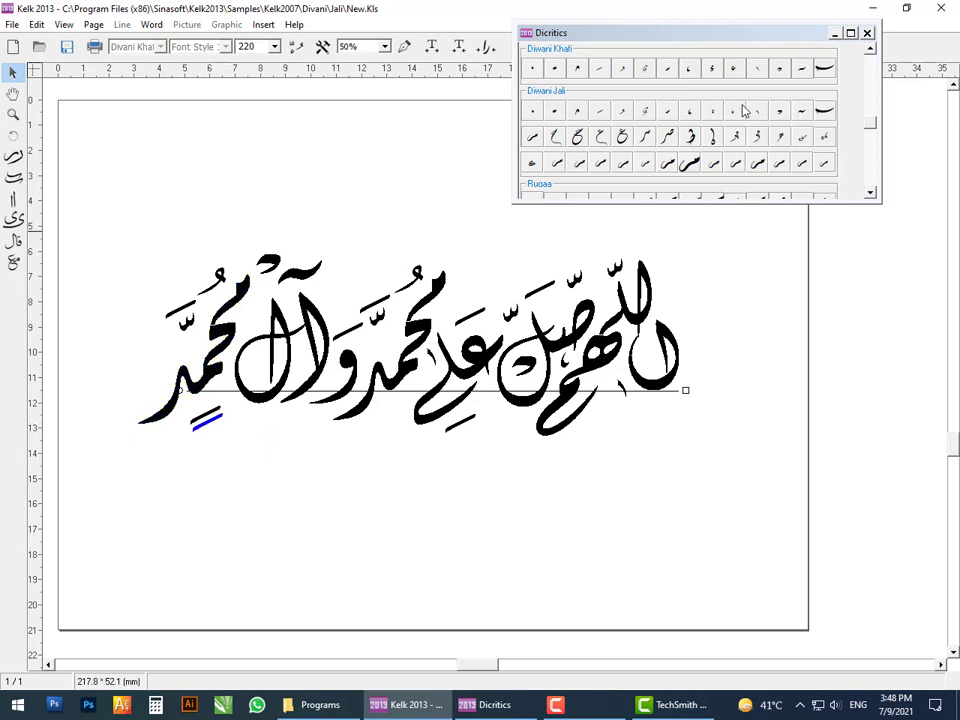
Place two parallel slanted kasratan strokes below the first "محمد" and align the lower one under the upper
left_click(603, 79)
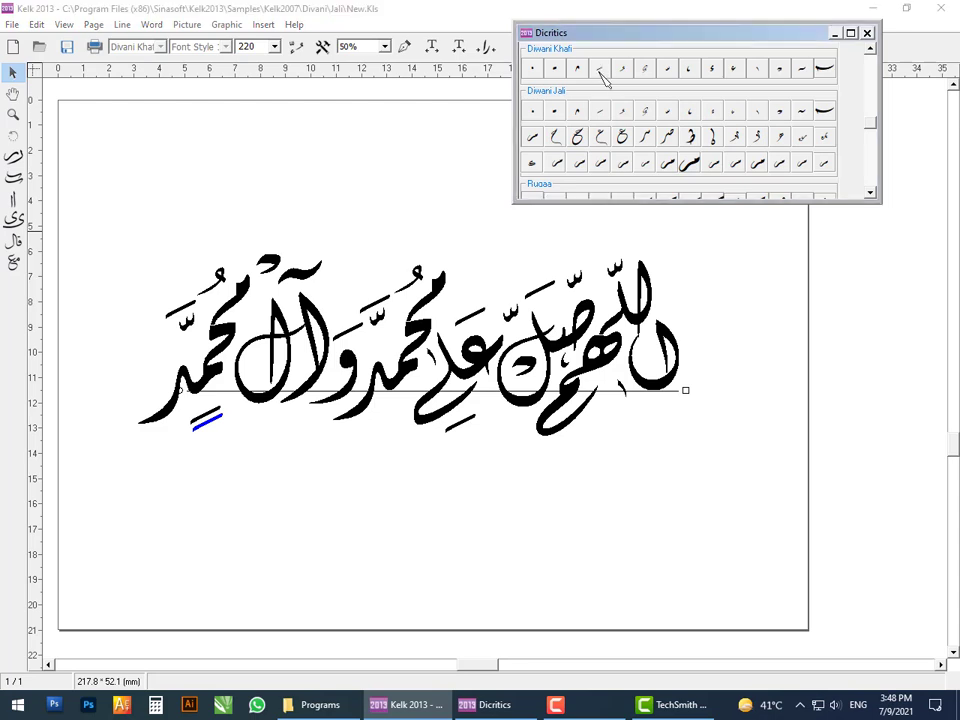
left_click(382, 421)
left_click(598, 73)
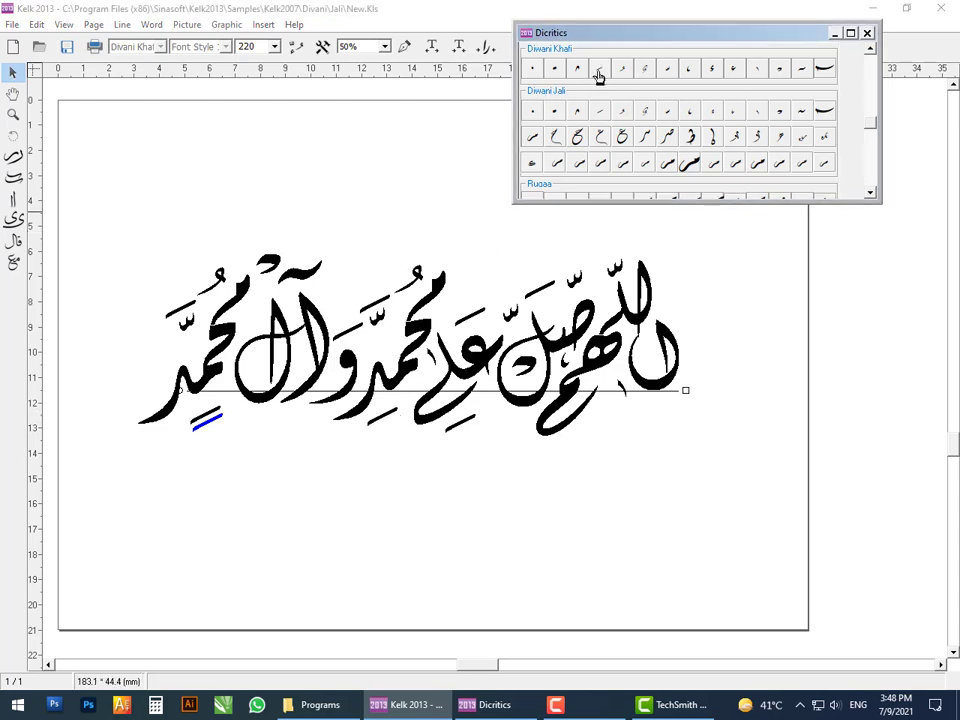
left_click(384, 425)
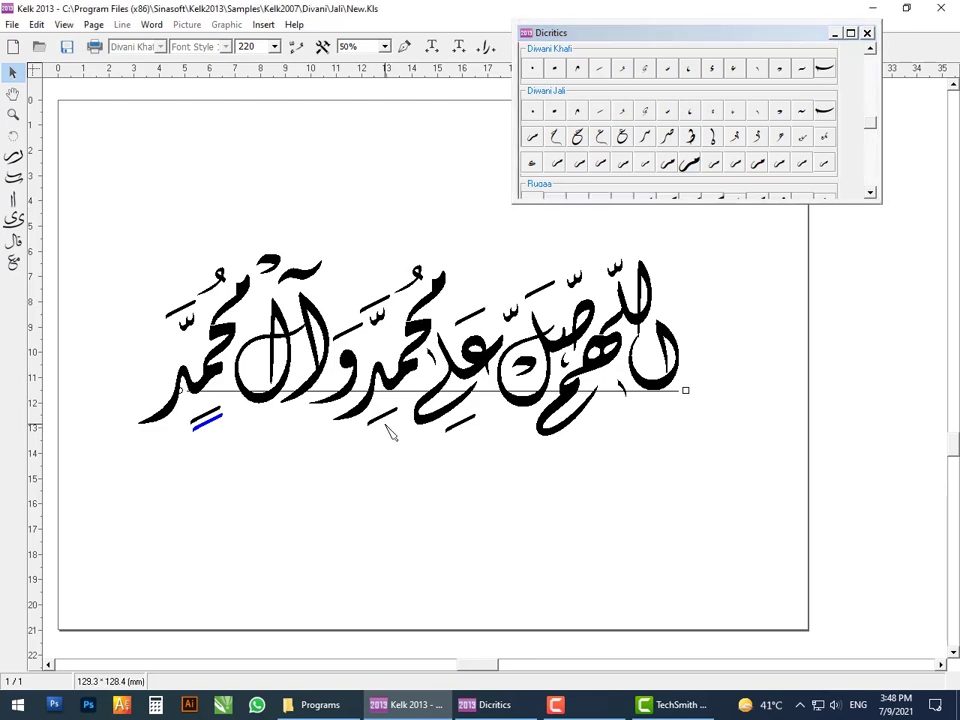
mouse_move(385, 424)
left_mouse_down()
mouse_move(392, 430)
mouse_move(381, 431)
mouse_move(395, 425)
left_mouse_up()
Close the diacritics palette and move the whole calligraphy line right, towards the middle of the page
left_click(866, 33)
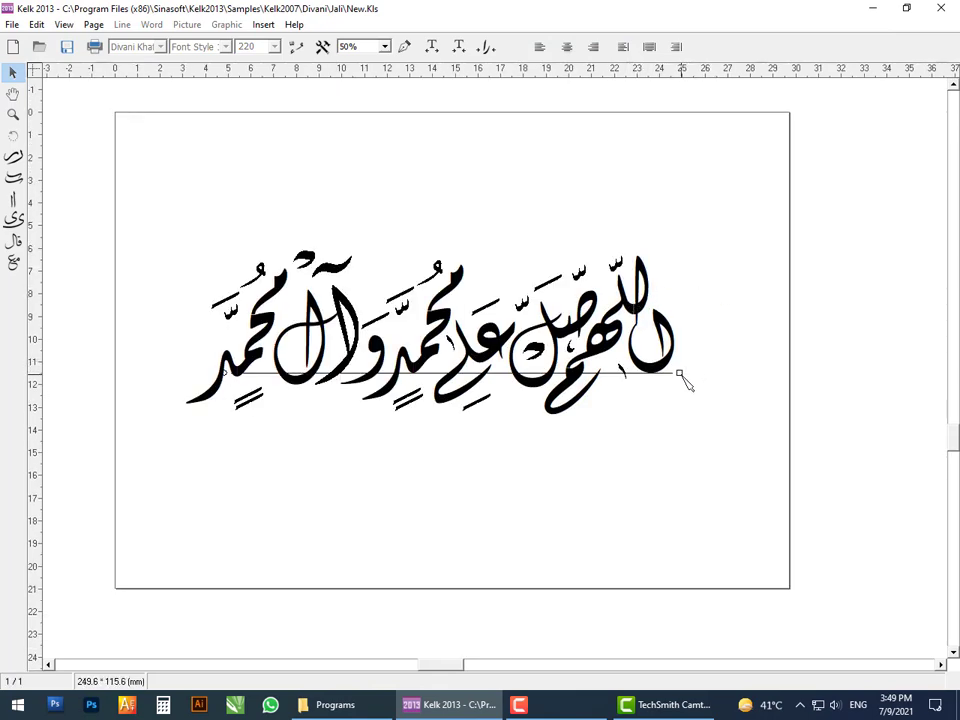
left_click_drag(680, 375, 727, 378)
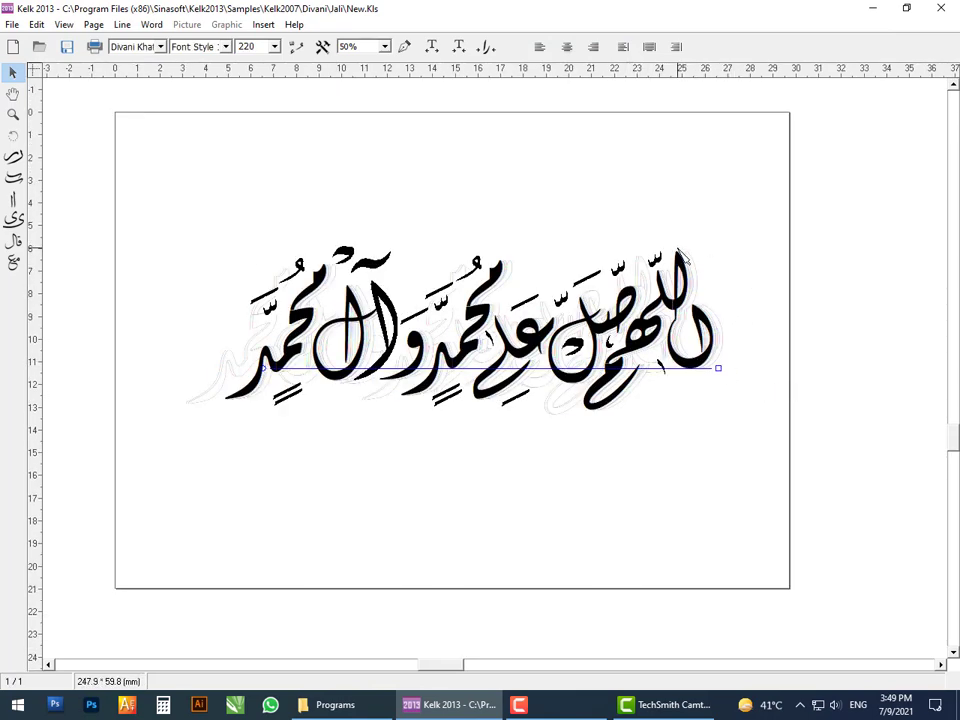